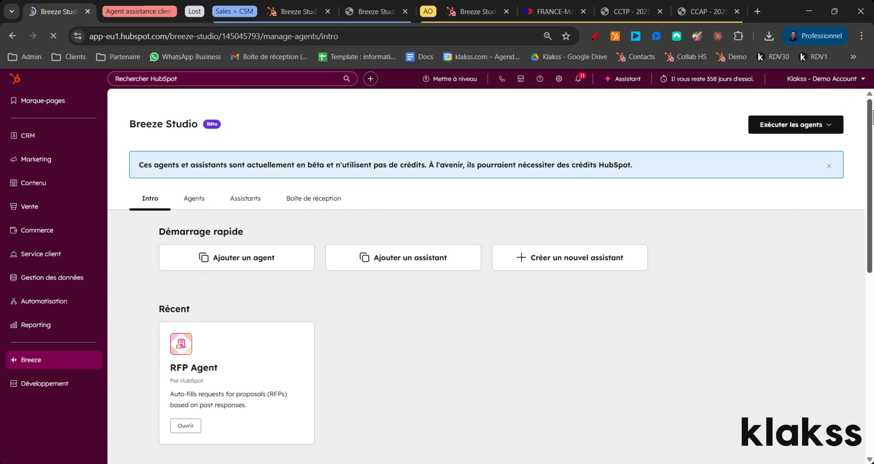
{"action": "left_click_drag", "start_coordinate": [870, 117], "coordinate": [866, 336]}
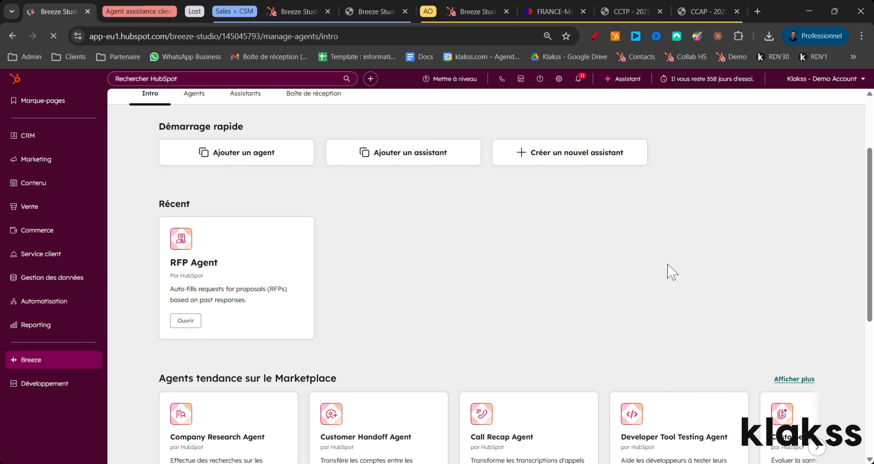
{"action": "scroll", "coordinate": [757, 322], "scroll_direction": "down", "scroll_amount": 3}
{"action": "left_click", "coordinate": [795, 268]}
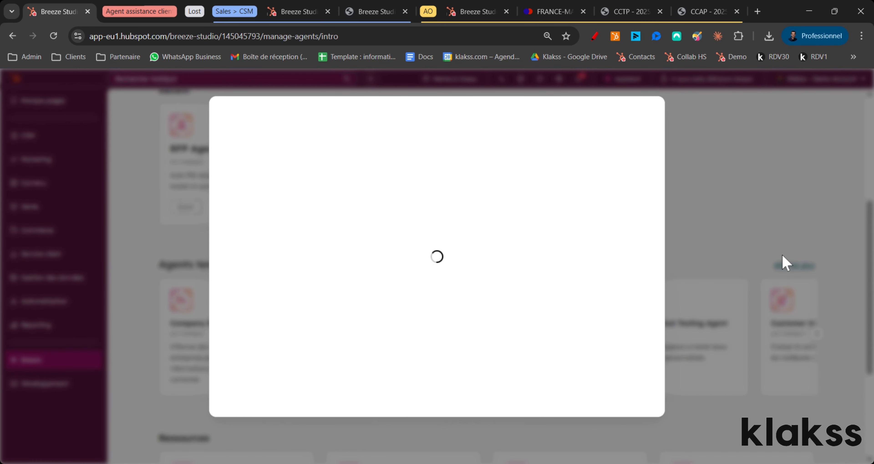
{"action": "left_click", "coordinate": [649, 113]}
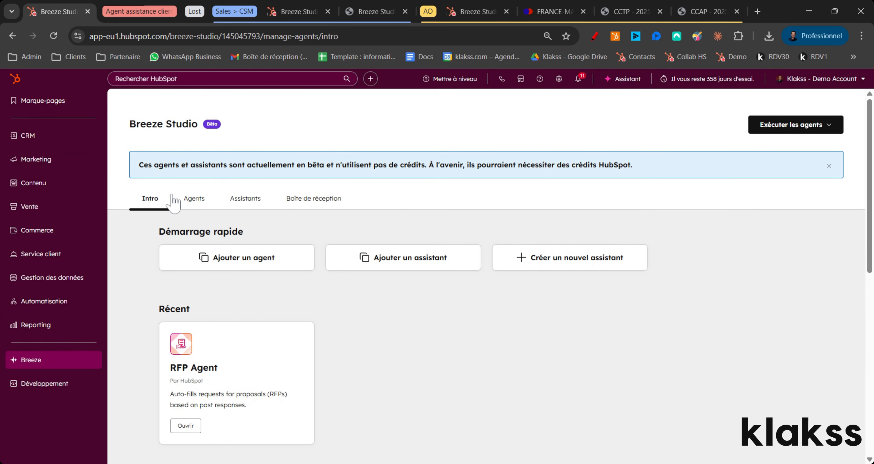
- Open the Breeze agents marketplace from the Breeze Studio agents list and browse the available agents
{"action": "left_click", "coordinate": [193, 203]}
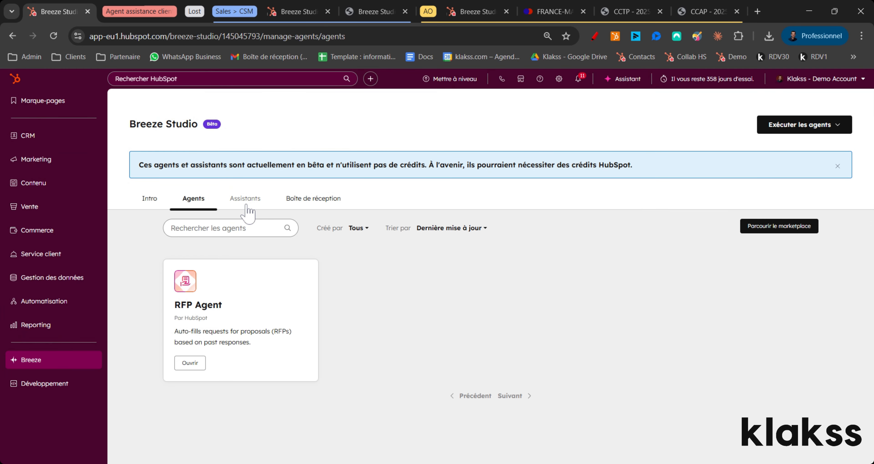
{"action": "left_click", "coordinate": [791, 229]}
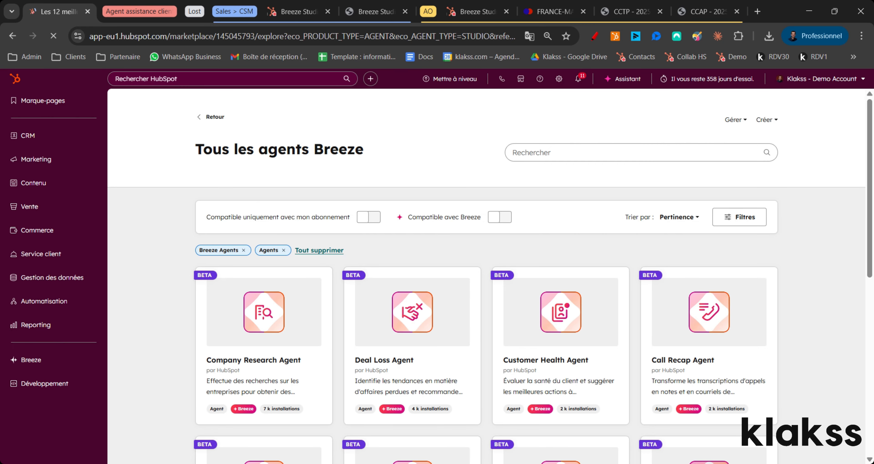
{"action": "scroll", "coordinate": [804, 236], "scroll_direction": "down", "scroll_amount": 5}
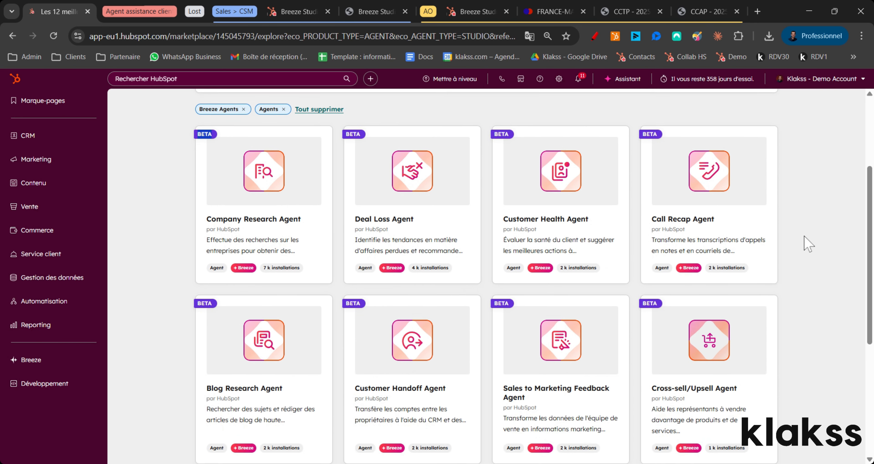
{"action": "scroll", "coordinate": [808, 243], "scroll_direction": "down", "scroll_amount": 4}
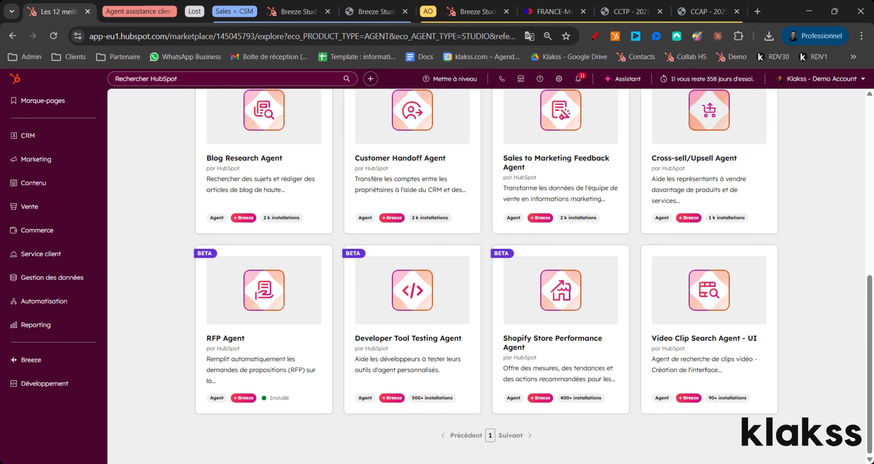
- Check the available HubSpot credits in the account details and return to the start of the agents list
{"action": "left_click", "coordinate": [857, 81]}
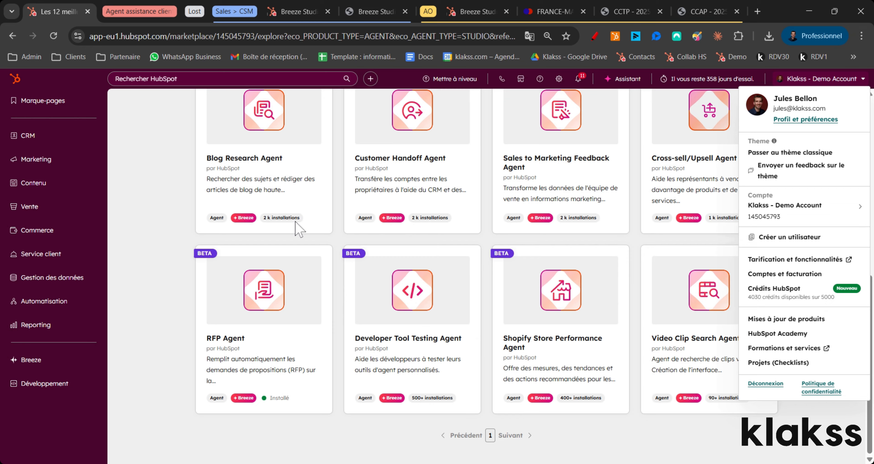
{"action": "left_click", "coordinate": [166, 232]}
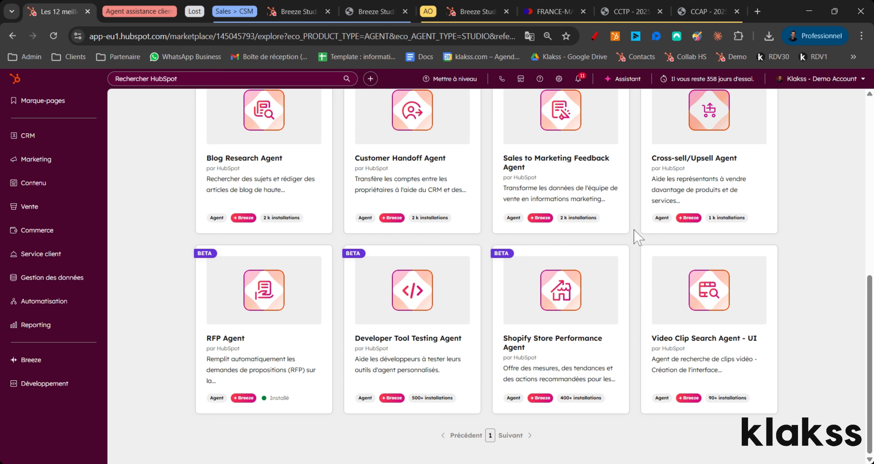
{"action": "left_click_drag", "start_coordinate": [870, 365], "coordinate": [864, 192]}
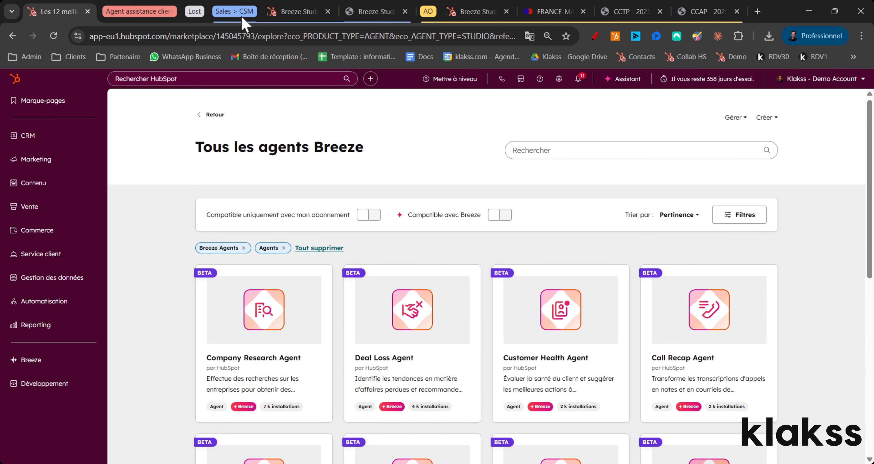
- Glance at the open Customer Handoff Agent editor and look through all the Breeze agents in the marketplace again
{"action": "left_click", "coordinate": [294, 18]}
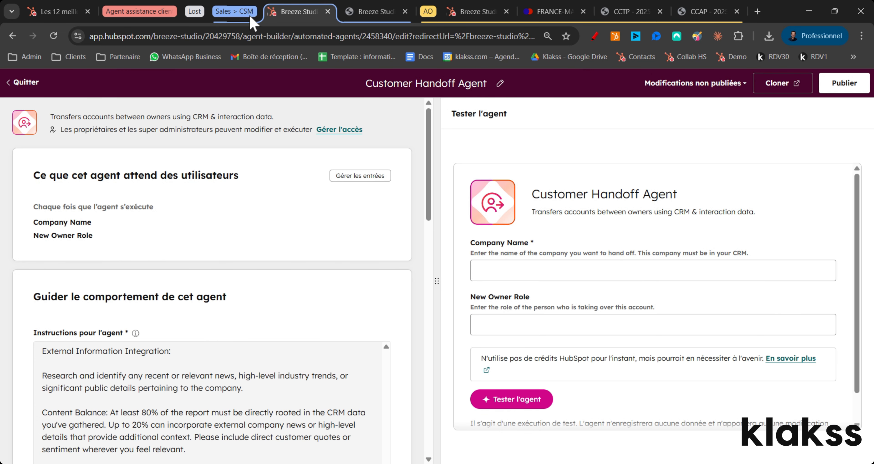
{"action": "left_click", "coordinate": [58, 12]}
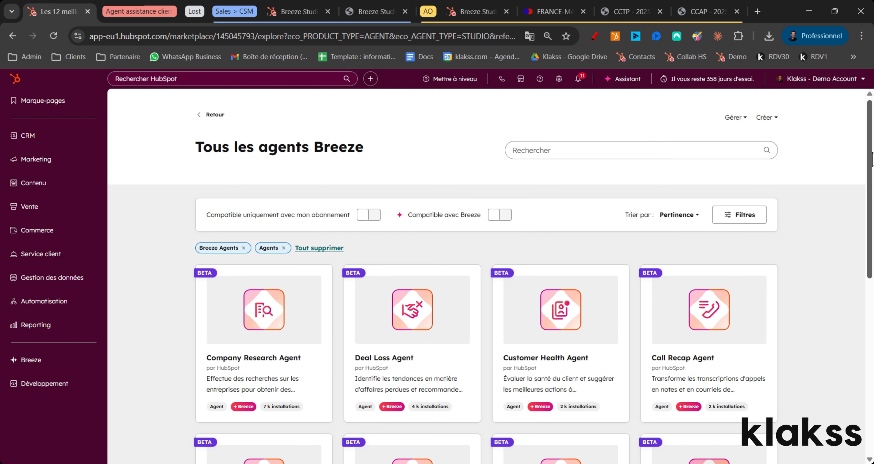
{"action": "left_click_drag", "start_coordinate": [872, 158], "coordinate": [844, 227]}
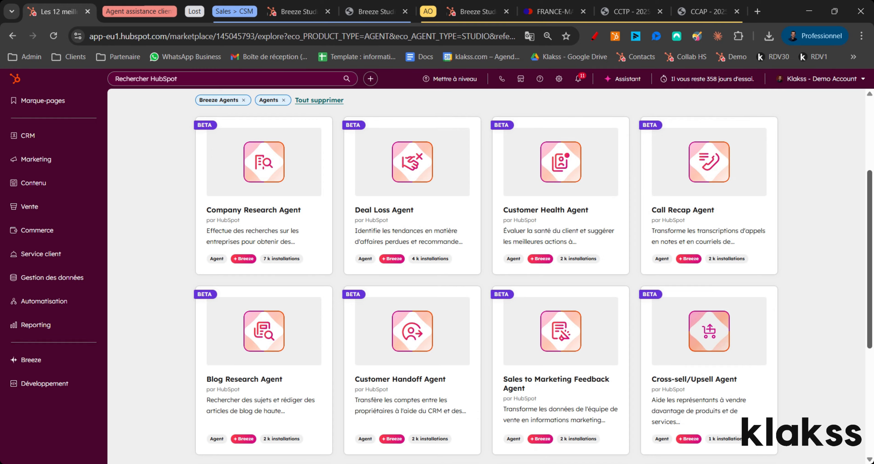
{"action": "scroll", "coordinate": [843, 238], "scroll_direction": "down", "scroll_amount": 3}
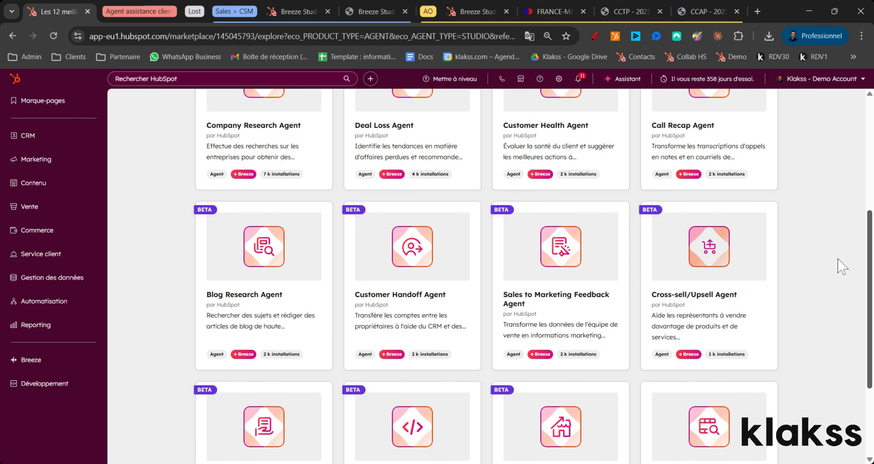
{"action": "scroll", "coordinate": [843, 267], "scroll_direction": "down", "scroll_amount": 4}
{"action": "scroll", "coordinate": [835, 347], "scroll_direction": "up", "scroll_amount": 12}
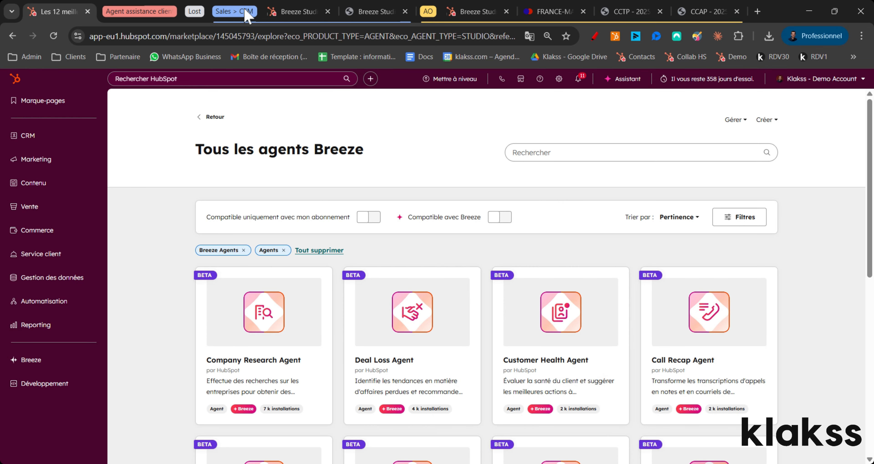
- Copy the agent name "Customer Handoff Agent" from its editor title and return to the marketplace
{"action": "left_click", "coordinate": [285, 12]}
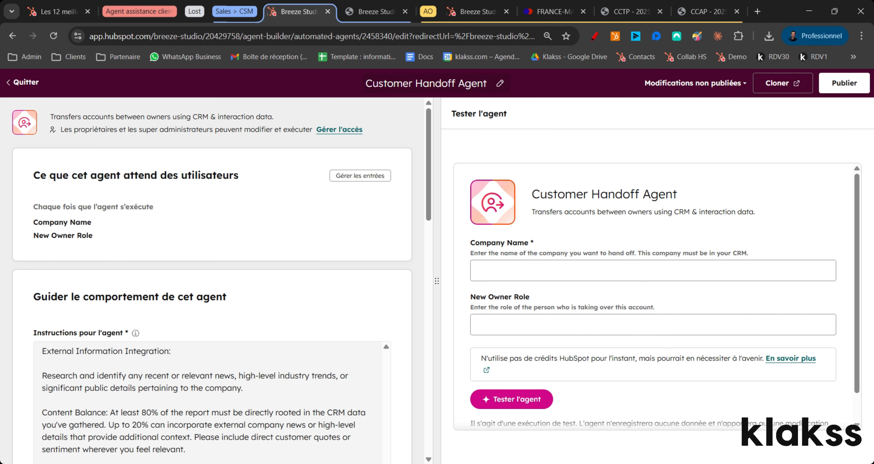
{"action": "triple_click", "coordinate": [391, 83]}
{"action": "key", "text": "ctrl+c"}
{"action": "left_click", "coordinate": [57, 12]}
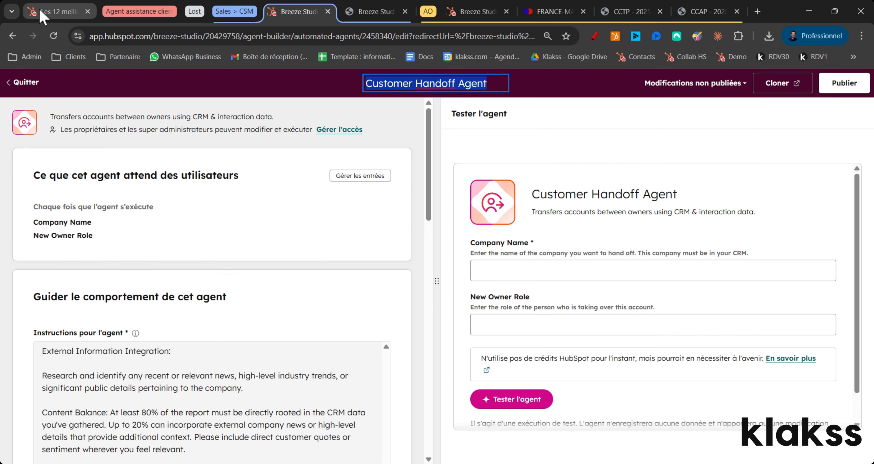
- Search the marketplace without product filters for "Customer Handoff Agent" and open the agent's listing
{"action": "left_click", "coordinate": [284, 251]}
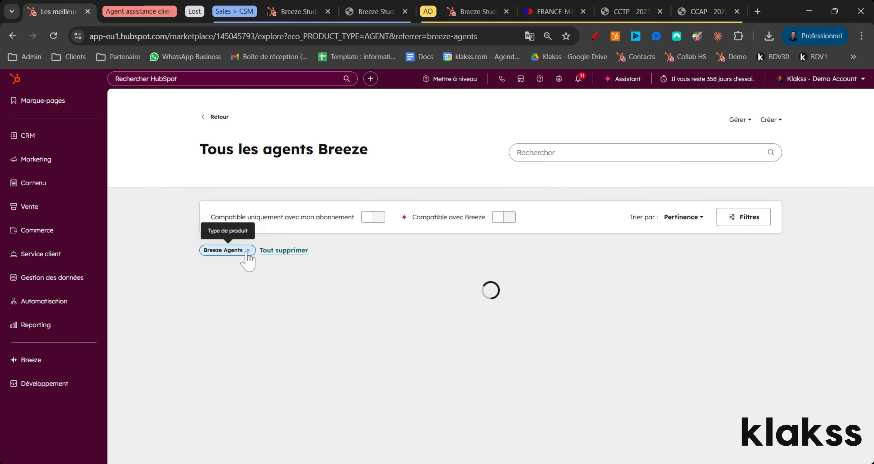
{"action": "left_click", "coordinate": [248, 250]}
{"action": "left_click", "coordinate": [514, 153]}
{"action": "key", "text": "ctrl+v"}
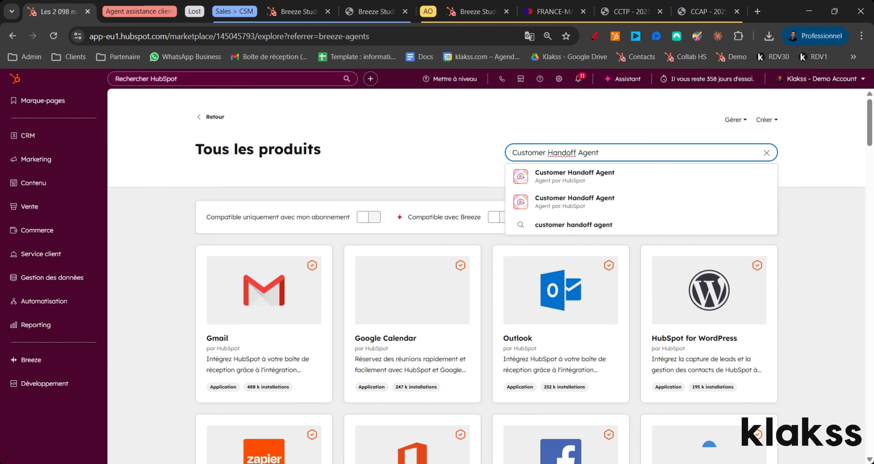
{"action": "left_click", "coordinate": [612, 204]}
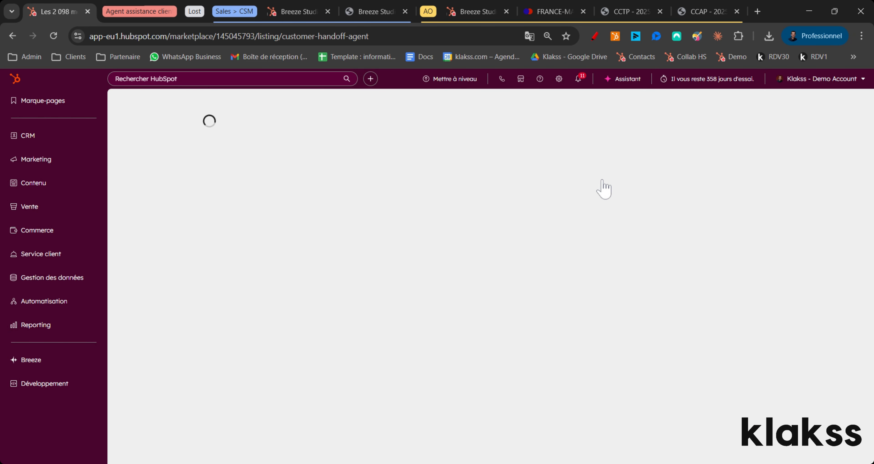
- Read through the Customer Handoff Agent listing down to the credit usage note under Tarification
{"action": "scroll", "coordinate": [637, 319], "scroll_direction": "down", "scroll_amount": 6}
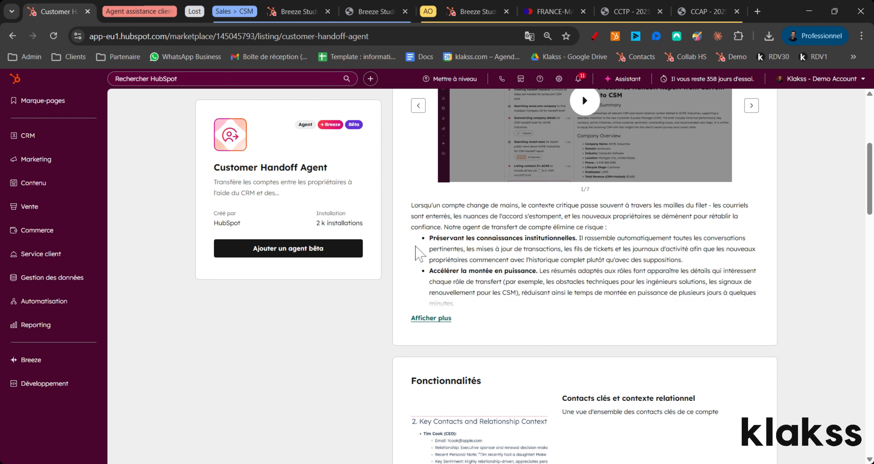
{"action": "scroll", "coordinate": [670, 344], "scroll_direction": "down", "scroll_amount": 15}
{"action": "scroll", "coordinate": [693, 361], "scroll_direction": "down", "scroll_amount": 7}
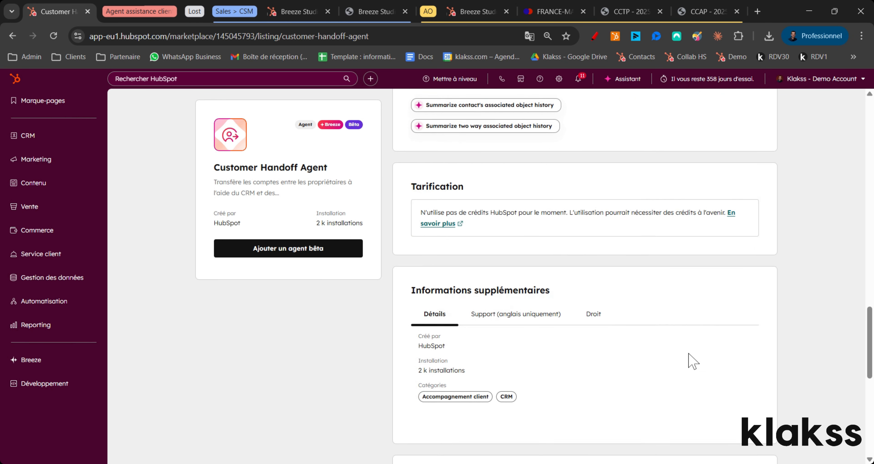
{"action": "left_click_drag", "start_coordinate": [441, 212], "coordinate": [710, 212]}
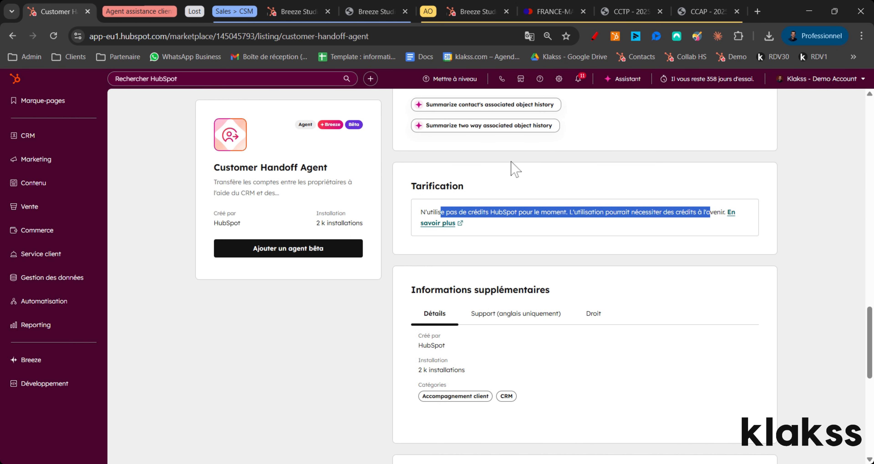
- In the Customer Handoff Agent editor, enable "Revoir avant d'utiliser cet outil" for the "Créer et assigner une tâche" tool
{"action": "left_click", "coordinate": [284, 19]}
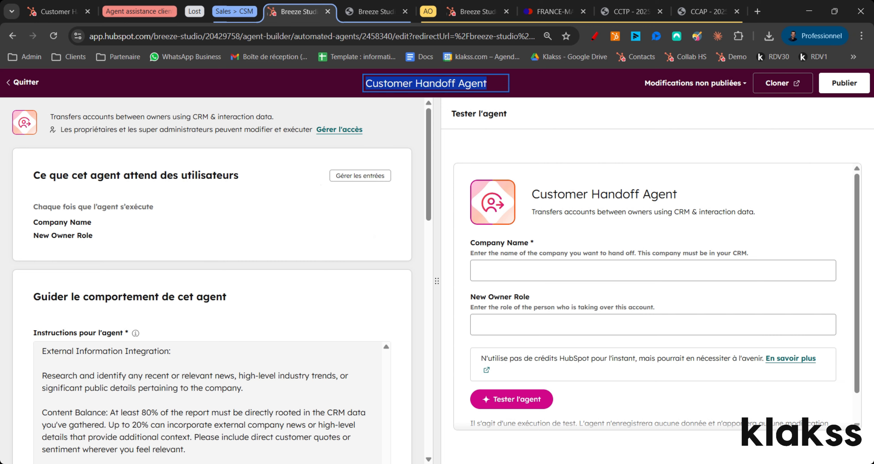
{"action": "left_click_drag", "start_coordinate": [428, 149], "coordinate": [428, 270]}
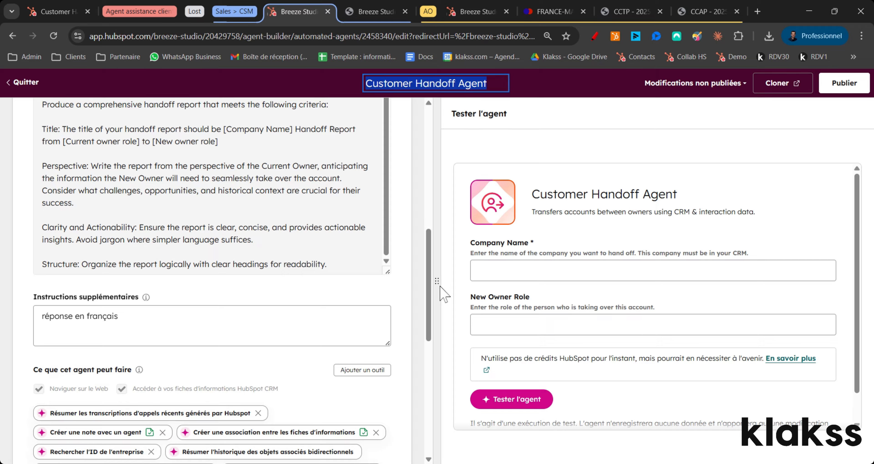
{"action": "left_click_drag", "start_coordinate": [428, 287], "coordinate": [430, 342]}
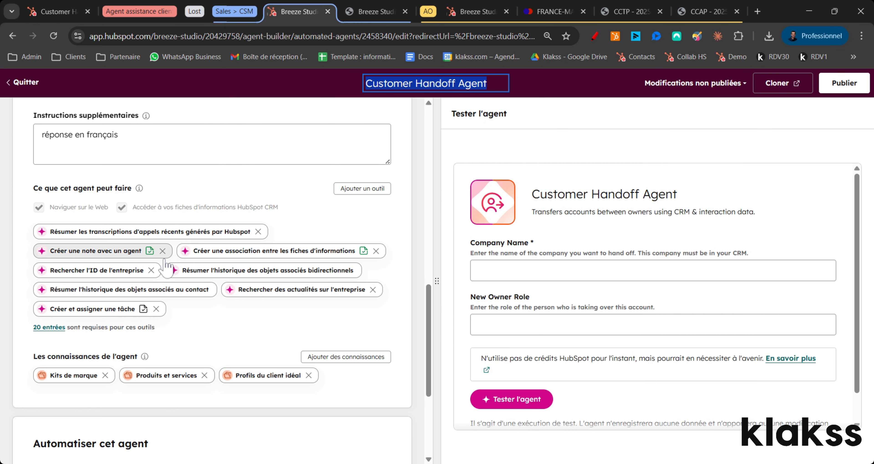
{"action": "left_click", "coordinate": [360, 189]}
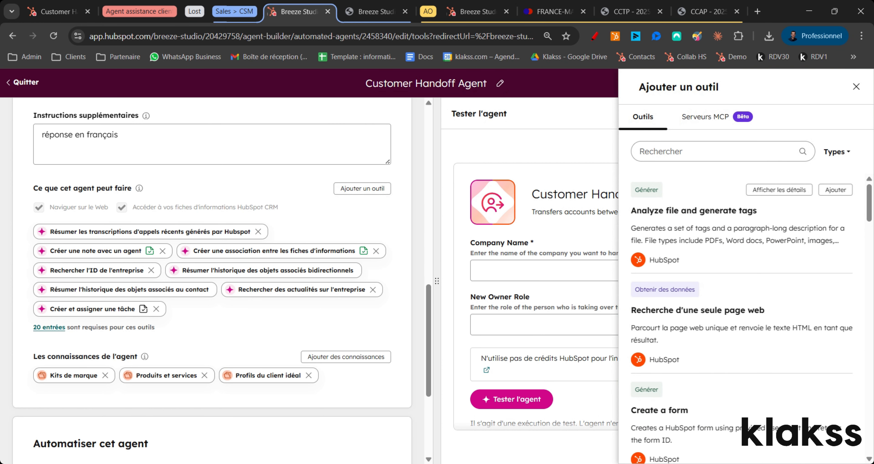
{"action": "scroll", "coordinate": [794, 311], "scroll_direction": "down", "scroll_amount": 1}
{"action": "scroll", "coordinate": [796, 316], "scroll_direction": "down", "scroll_amount": 3}
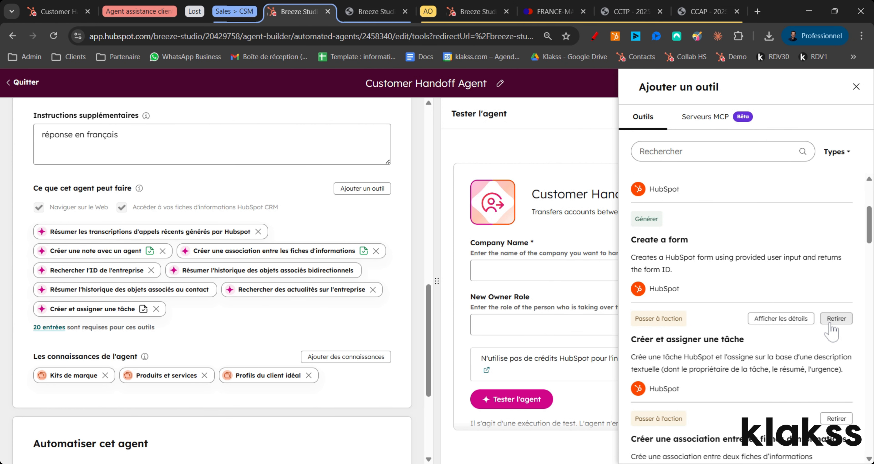
{"action": "left_click", "coordinate": [788, 319]}
{"action": "left_click", "coordinate": [816, 200]}
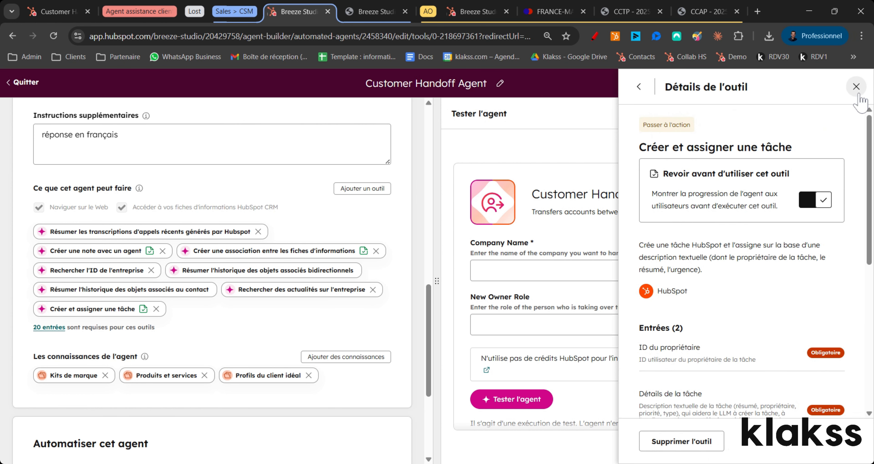
{"action": "left_click", "coordinate": [856, 87]}
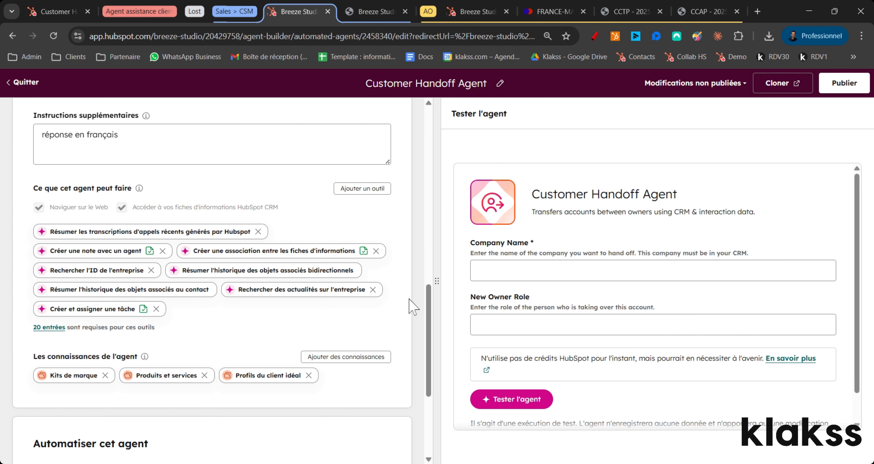
- Fill in the agent's test form with company name EDF and new owner role CSM
{"action": "left_click_drag", "start_coordinate": [429, 301], "coordinate": [430, 360]}
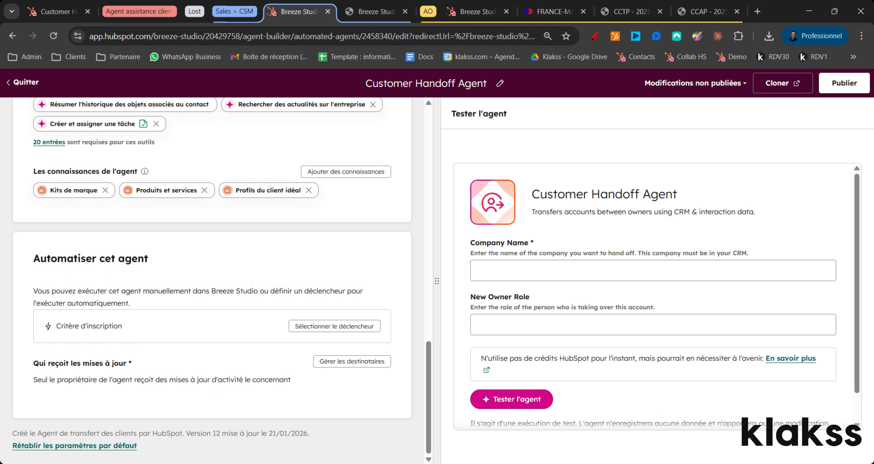
{"action": "left_click", "coordinate": [584, 271]}
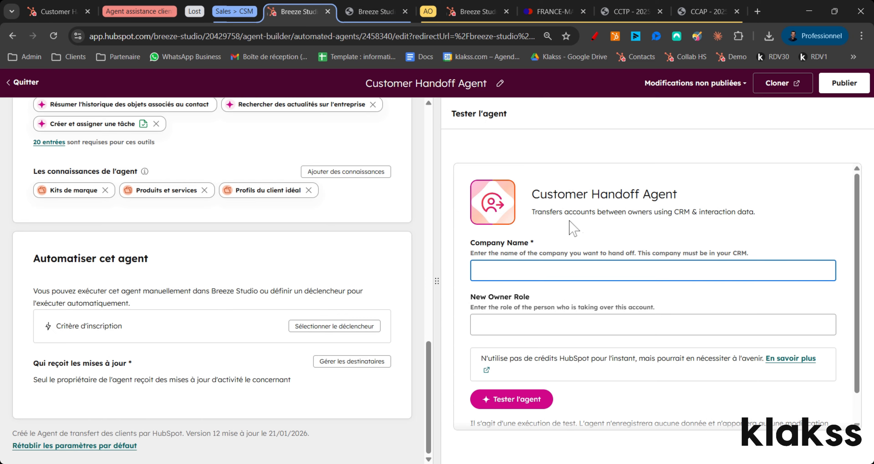
{"action": "type", "text": "EDF"}
{"action": "key", "text": "Tab"}
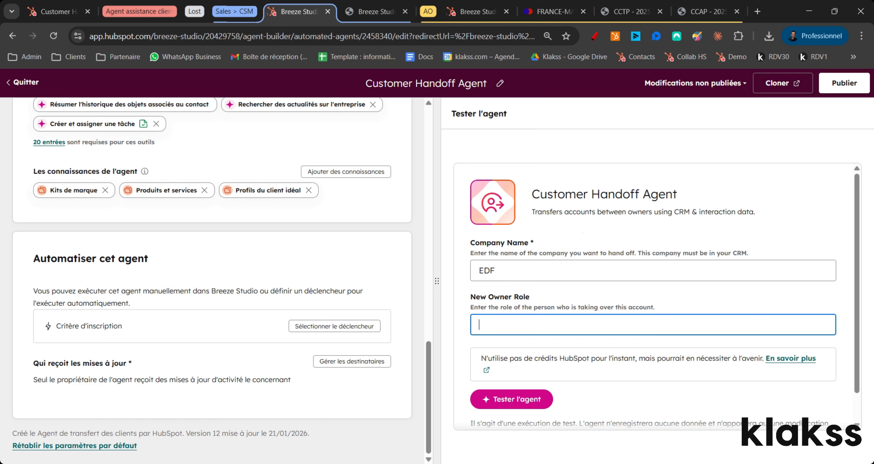
{"action": "type", "text": "CSM"}
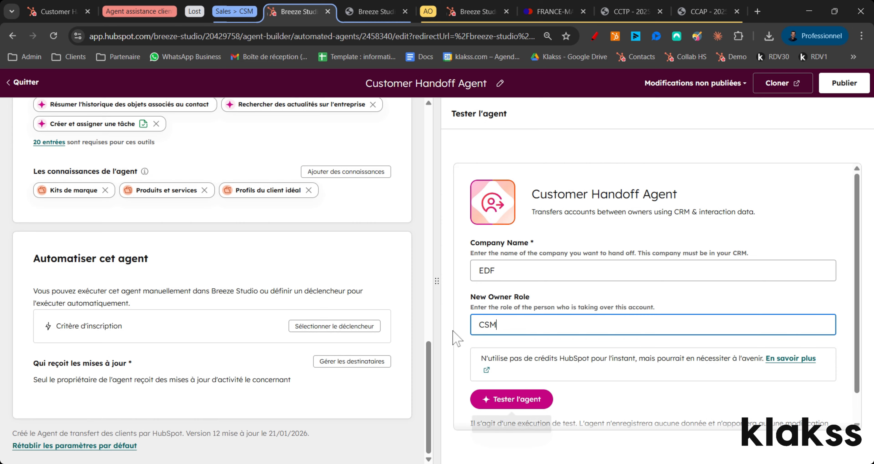
- Set up an automation trigger for records that meet a set of conditions, with Transaction as the eligible record type
{"action": "left_click", "coordinate": [325, 333]}
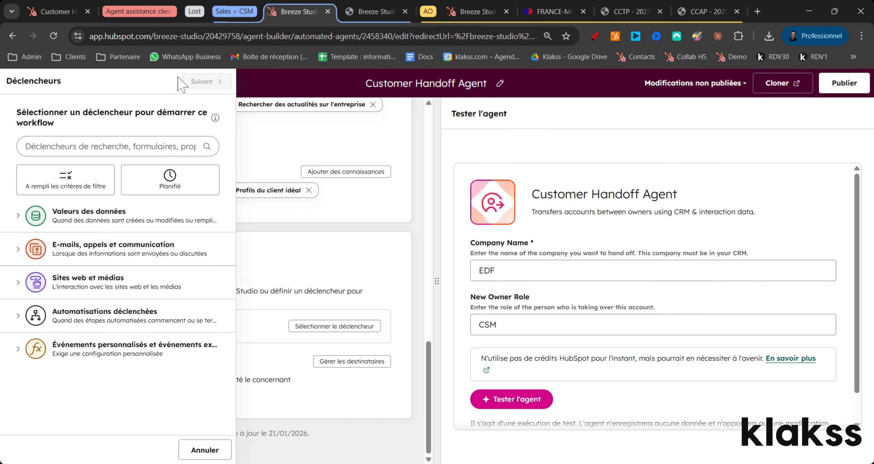
{"action": "left_click", "coordinate": [117, 219]}
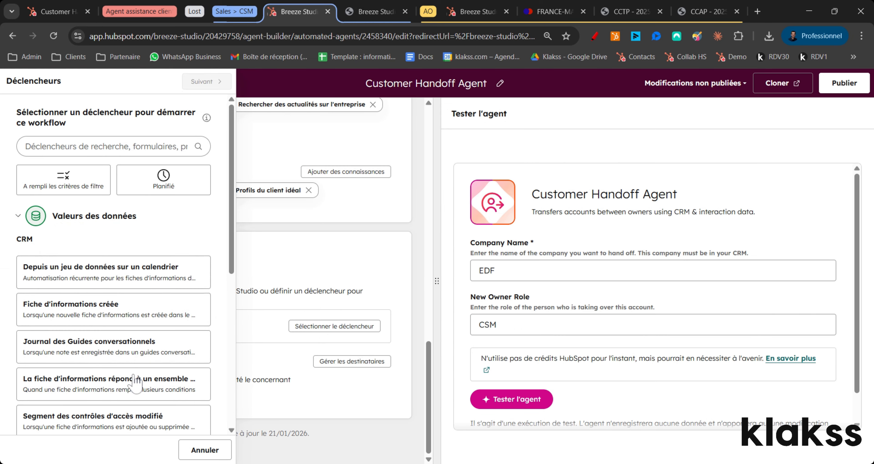
{"action": "left_click", "coordinate": [105, 353]}
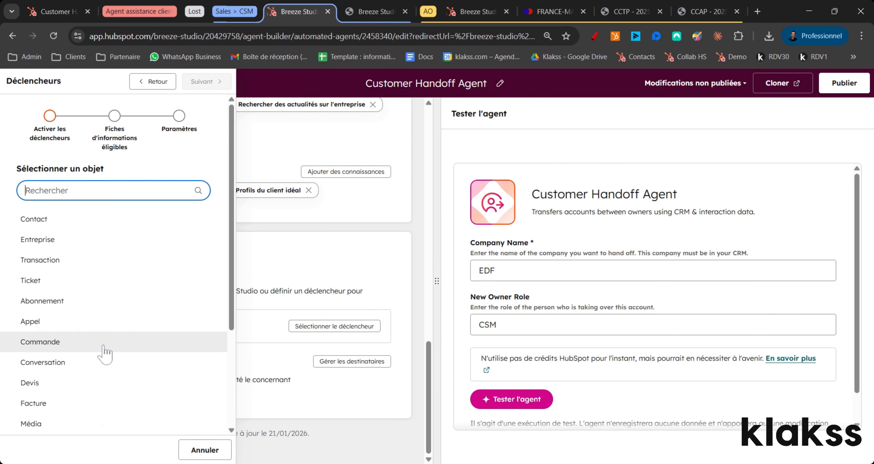
{"action": "left_click", "coordinate": [145, 81]}
{"action": "left_click", "coordinate": [113, 386]}
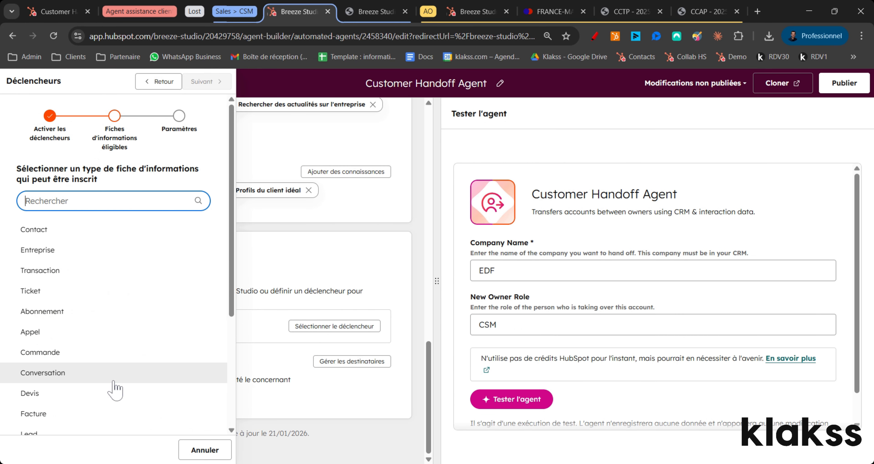
{"action": "left_click", "coordinate": [43, 273]}
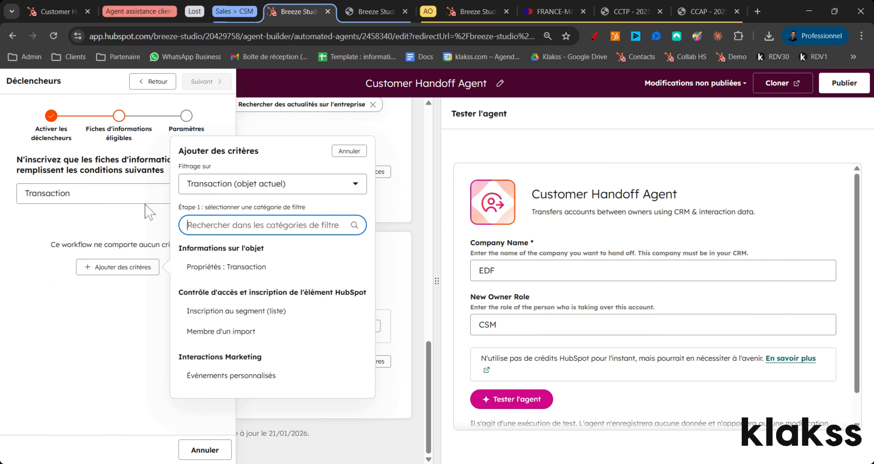
- Add an enrolment criterion requiring the Transaction property "Statut transaction" to be one of "Gagné"
{"action": "left_click", "coordinate": [231, 273]}
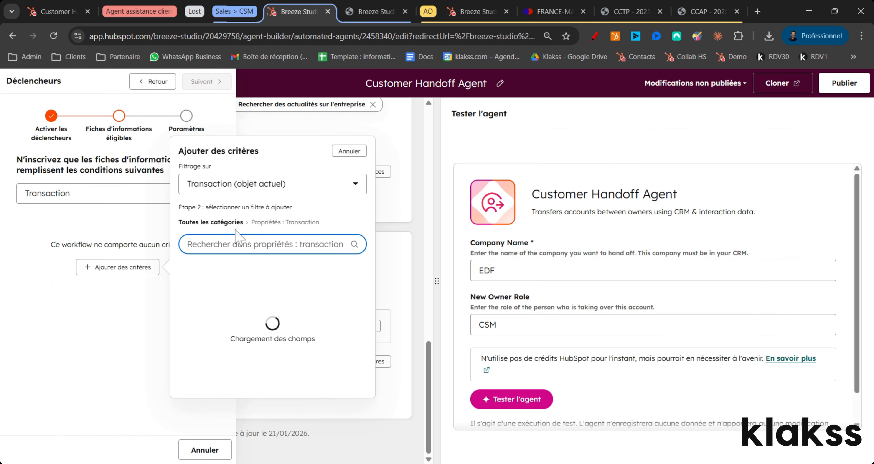
{"action": "type", "text": "stat"}
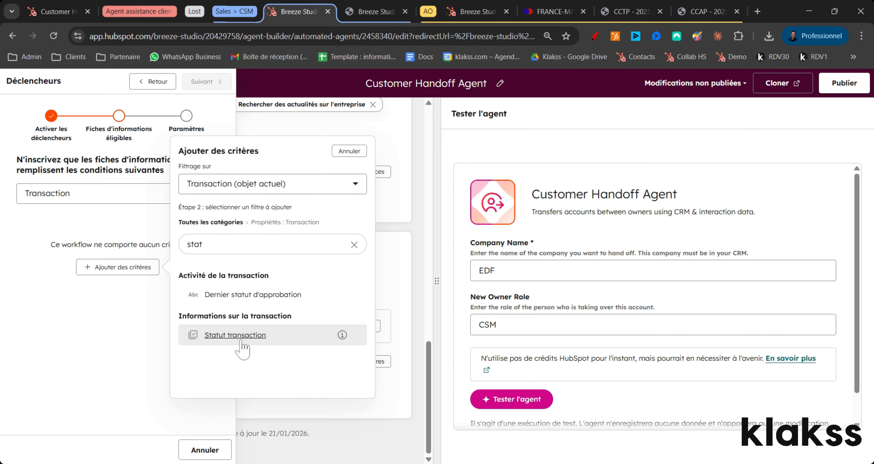
{"action": "left_click", "coordinate": [238, 336]}
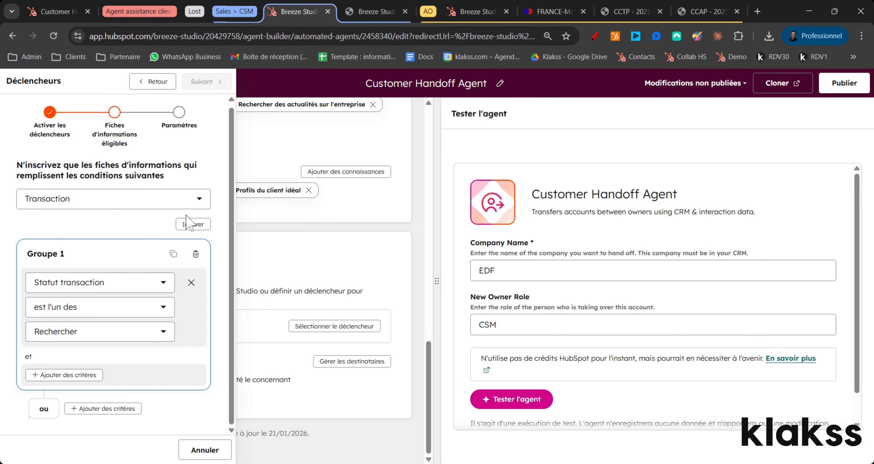
{"action": "left_click", "coordinate": [88, 333]}
{"action": "left_click", "coordinate": [56, 375]}
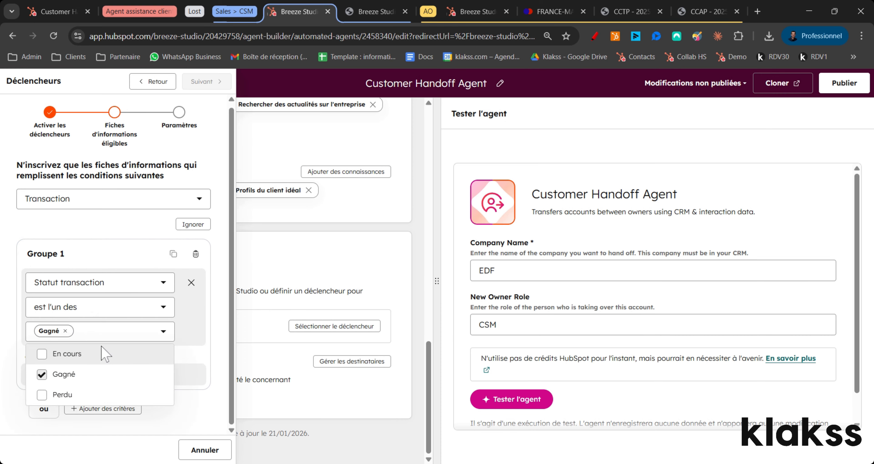
- Start testing the enrolment criteria, advance to the Paramètres stage and cancel the trigger setup
{"action": "left_click", "coordinate": [114, 226]}
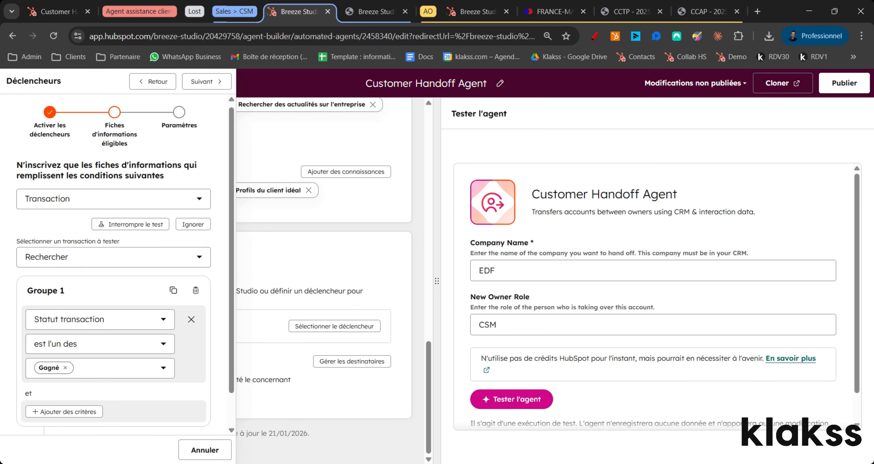
{"action": "scroll", "coordinate": [186, 192], "scroll_direction": "down", "scroll_amount": 1}
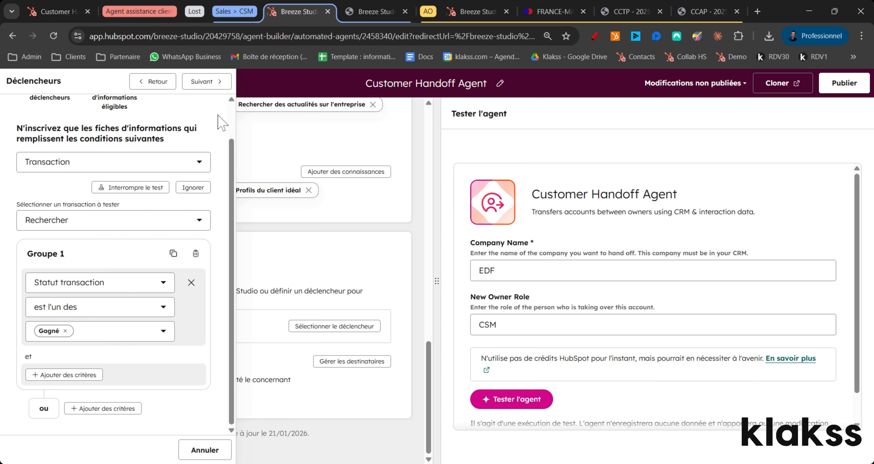
{"action": "left_click", "coordinate": [73, 376]}
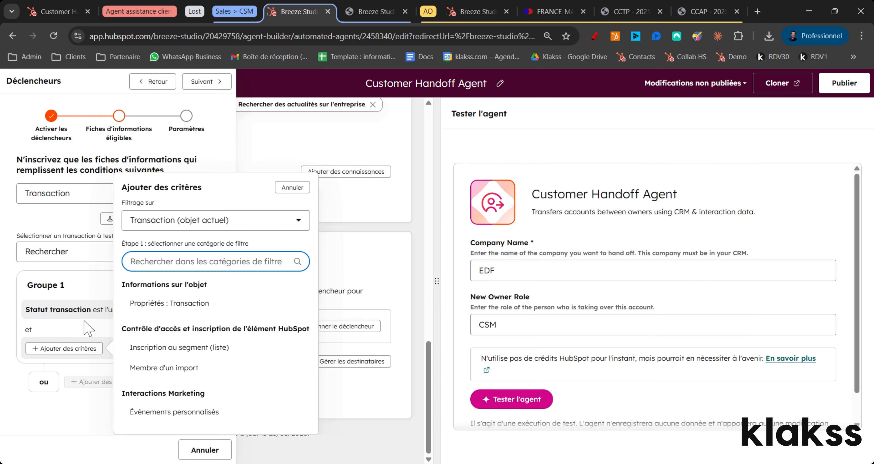
{"action": "left_click", "coordinate": [198, 85]}
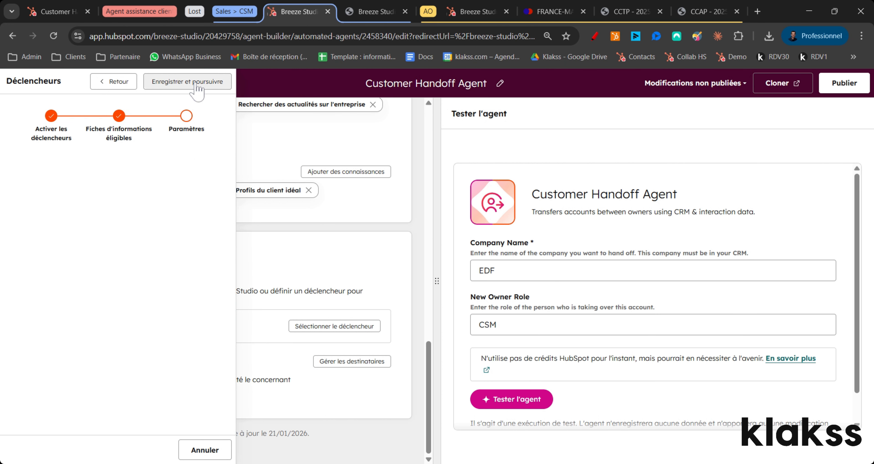
{"action": "left_click", "coordinate": [206, 454]}
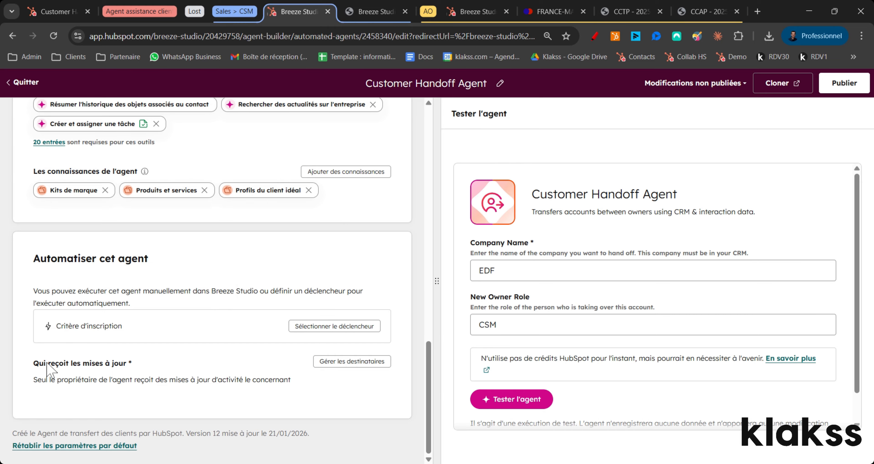
- Set the agent's update recipients to selected teams and users, choosing the Direction team
{"action": "left_click", "coordinate": [352, 362]}
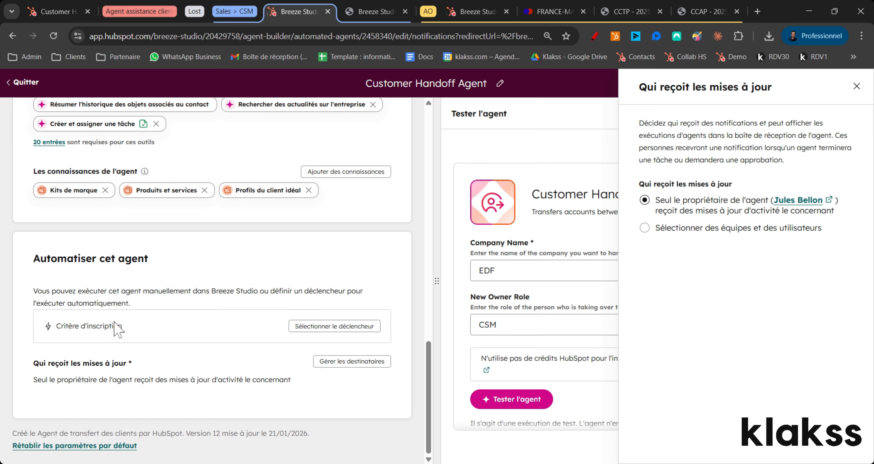
{"action": "left_click_drag", "start_coordinate": [56, 328], "coordinate": [118, 328]}
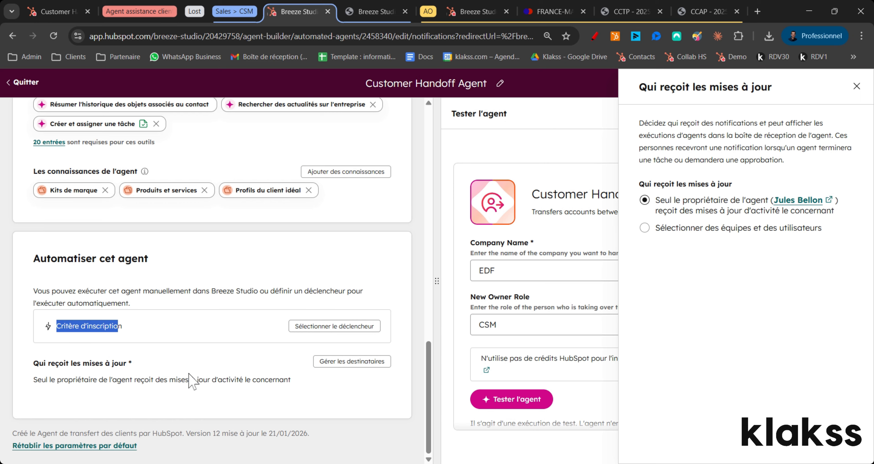
{"action": "left_click", "coordinate": [695, 231]}
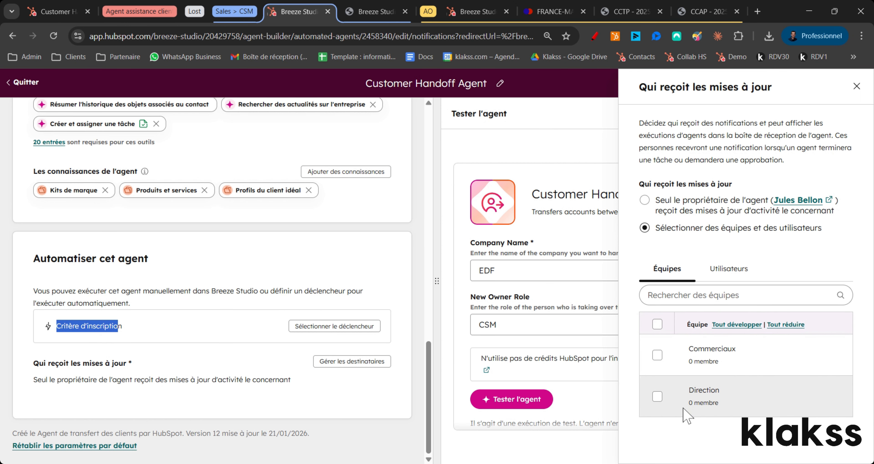
{"action": "left_click", "coordinate": [657, 398]}
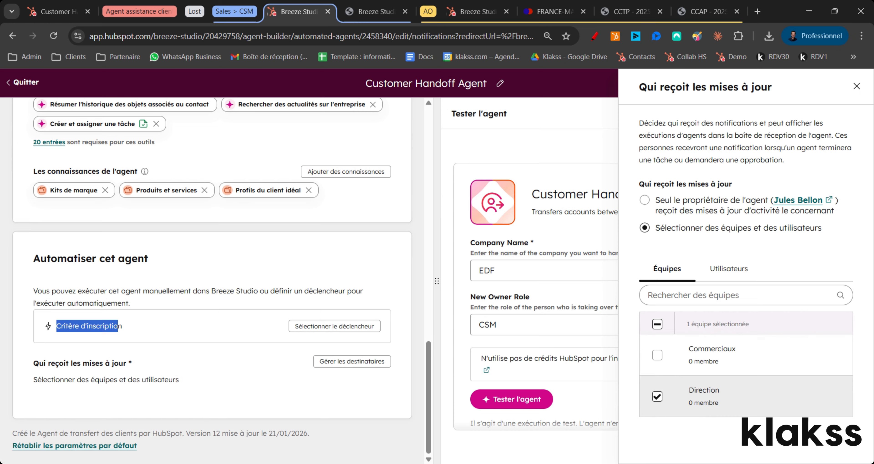
{"action": "left_click", "coordinate": [857, 86]}
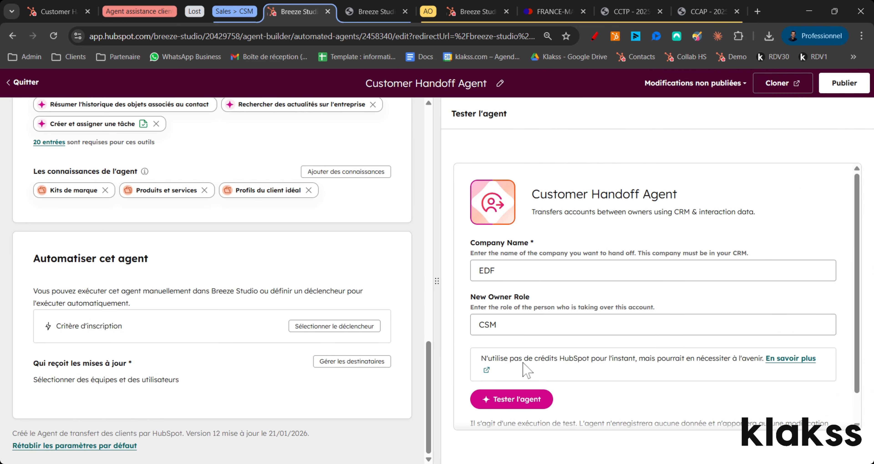
- In the agent's PDF report, underline the company name and industry, and bracket the location-to-employees details and the "Interlocuteurs clés et rôles" section
{"action": "left_click", "coordinate": [374, 18]}
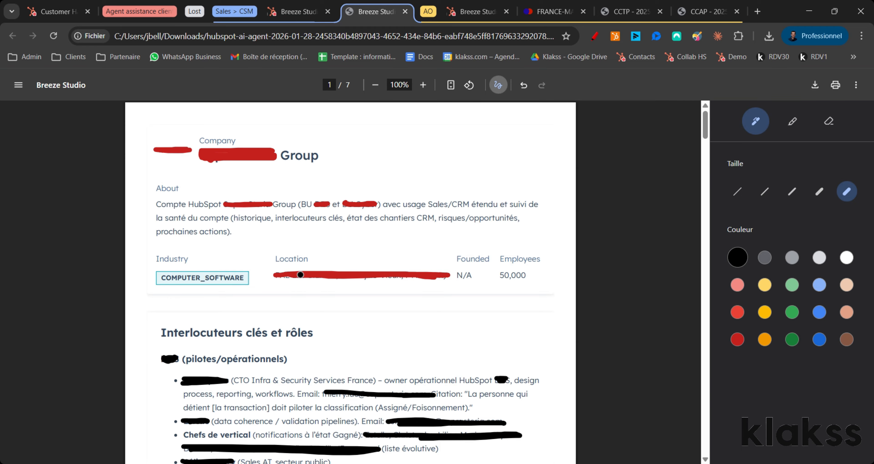
{"action": "left_click_drag", "start_coordinate": [166, 174], "coordinate": [272, 172]}
{"action": "left_click_drag", "start_coordinate": [149, 292], "coordinate": [233, 297]}
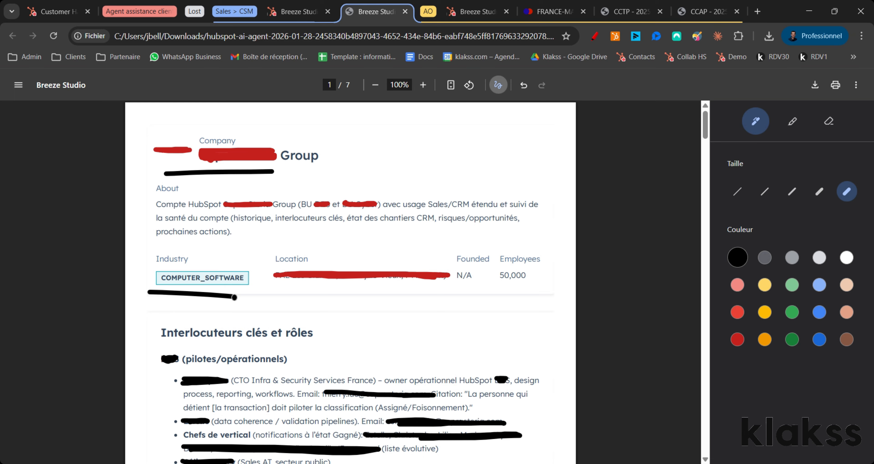
{"action": "mouse_move", "coordinate": [500, 299]}
{"action": "left_mouse_down"}
{"action": "mouse_move", "coordinate": [515, 300]}
{"action": "mouse_move", "coordinate": [519, 250]}
{"action": "left_mouse_up"}
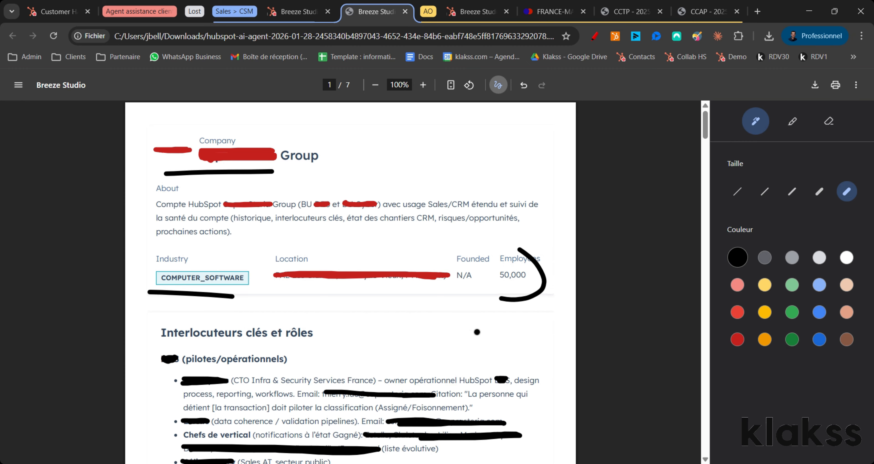
{"action": "mouse_move", "coordinate": [294, 243]}
{"action": "left_mouse_down"}
{"action": "mouse_move", "coordinate": [257, 255]}
{"action": "mouse_move", "coordinate": [275, 306]}
{"action": "left_mouse_up"}
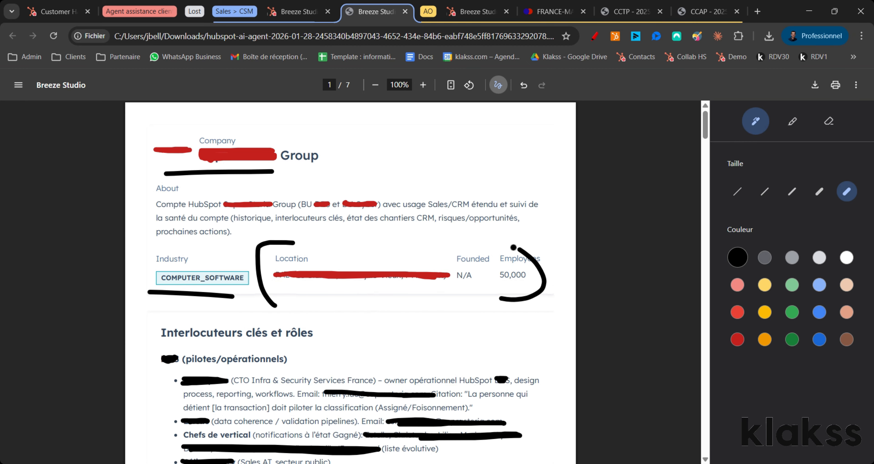
{"action": "left_click_drag", "start_coordinate": [705, 123], "coordinate": [710, 149]}
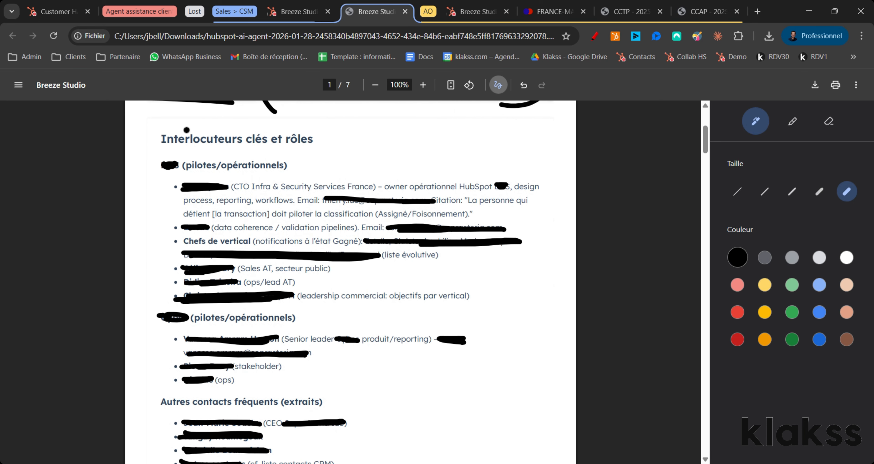
{"action": "mouse_move", "coordinate": [203, 126]}
{"action": "left_mouse_down"}
{"action": "mouse_move", "coordinate": [154, 125]}
{"action": "mouse_move", "coordinate": [146, 392]}
{"action": "left_mouse_up"}
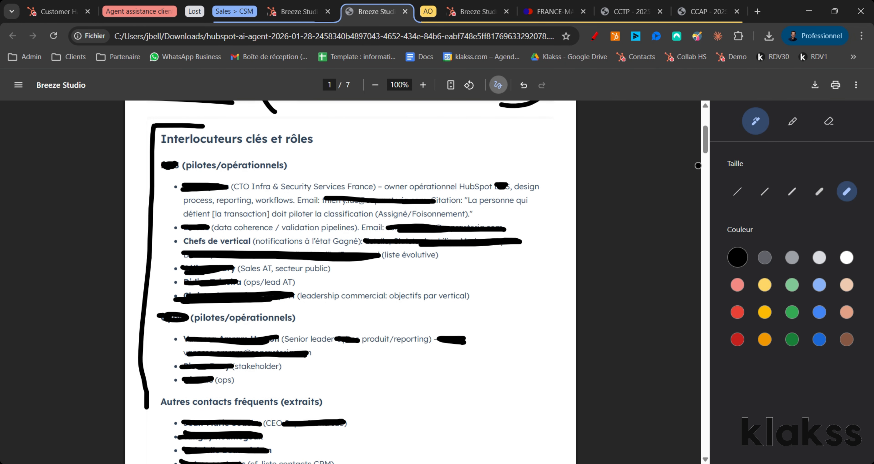
- Review page 2 of the report, from "Résumé des chantiers et décisions clés" through "Partenaires/achat-revente"
{"action": "left_click_drag", "start_coordinate": [705, 145], "coordinate": [709, 192]}
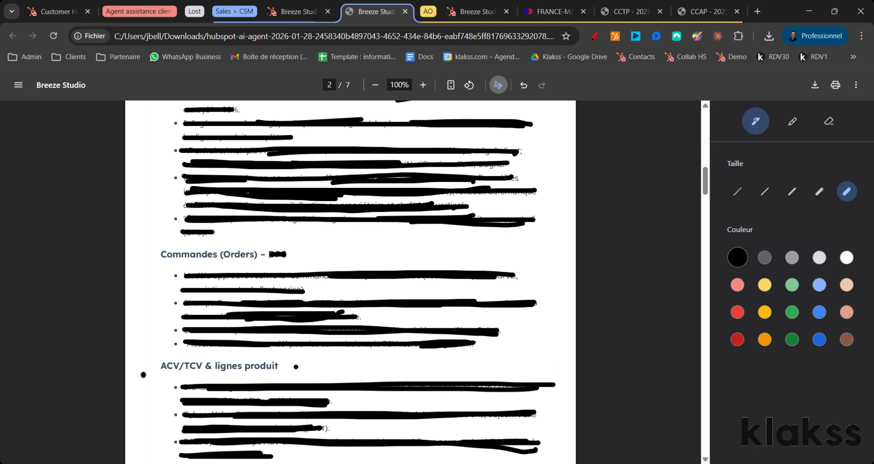
{"action": "scroll", "coordinate": [217, 247], "scroll_direction": "up", "scroll_amount": 3}
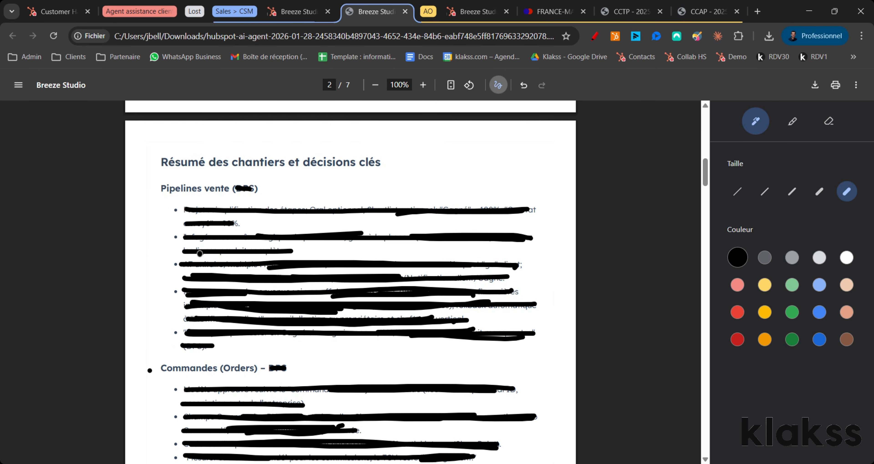
{"action": "scroll", "coordinate": [145, 213], "scroll_direction": "down", "scroll_amount": 5}
{"action": "scroll", "coordinate": [163, 190], "scroll_direction": "down", "scroll_amount": 2}
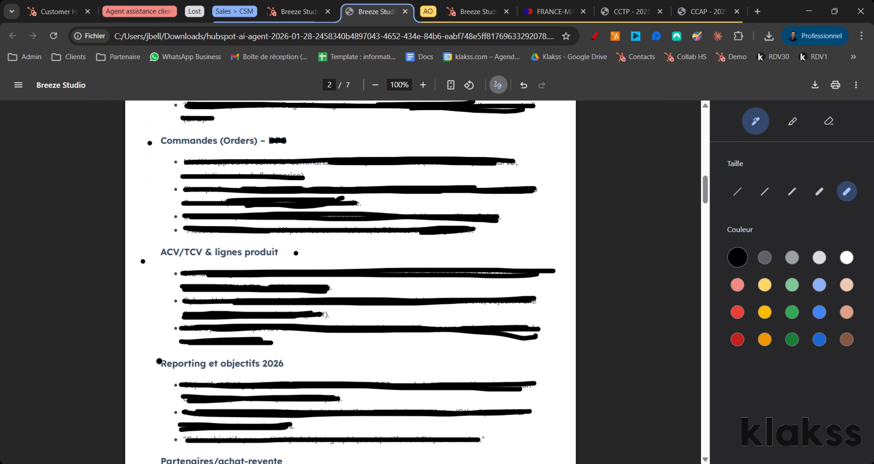
{"action": "scroll", "coordinate": [159, 359], "scroll_direction": "down", "scroll_amount": 2}
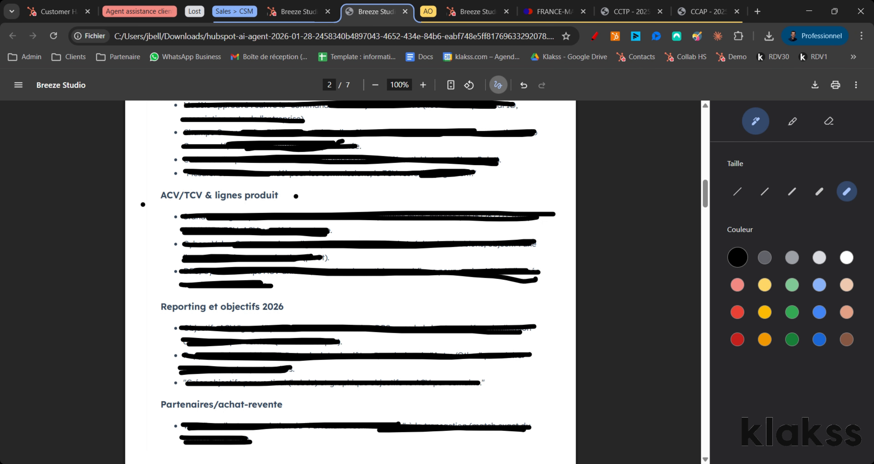
- Return to the Customer Handoff Agent editor and look through the MCP servers that can be added as tools
{"action": "left_click", "coordinate": [288, 13]}
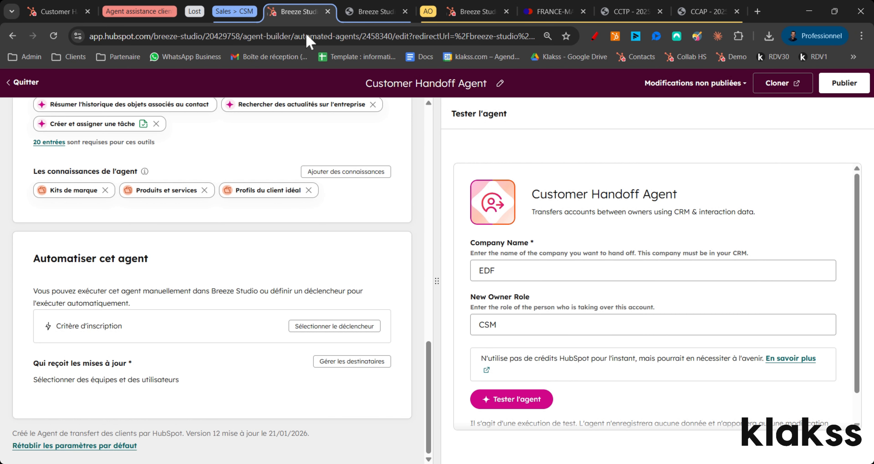
{"action": "scroll", "coordinate": [186, 234], "scroll_direction": "up", "scroll_amount": 1}
{"action": "scroll", "coordinate": [186, 234], "scroll_direction": "up", "scroll_amount": 5}
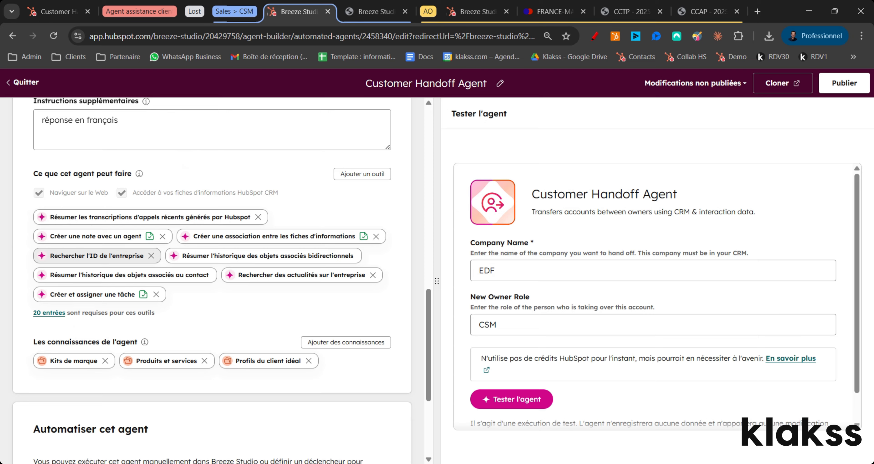
{"action": "left_click", "coordinate": [380, 183]}
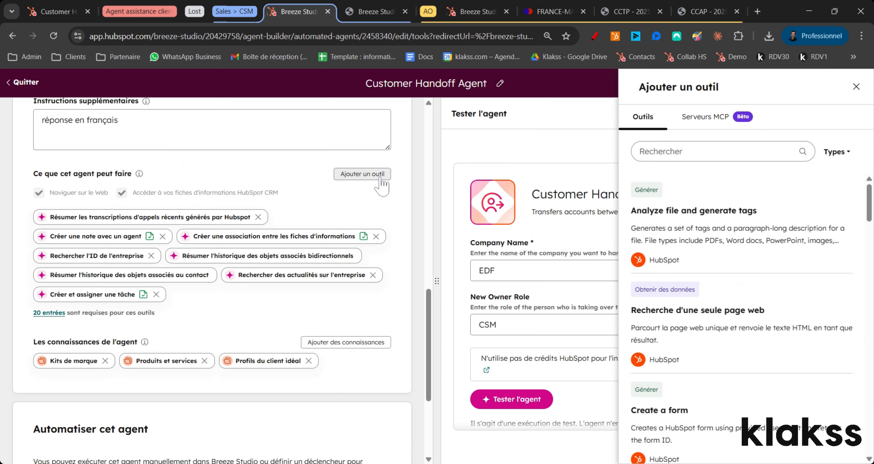
{"action": "left_click", "coordinate": [723, 118]}
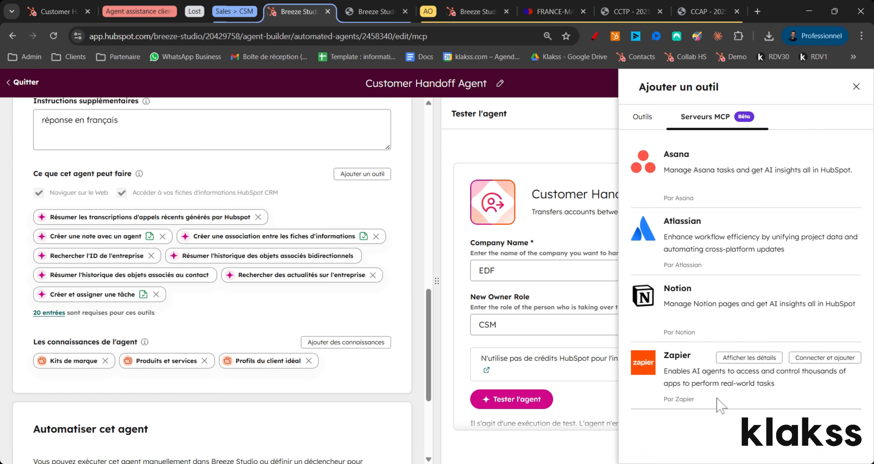
{"action": "mouse_move", "coordinate": [716, 187]}
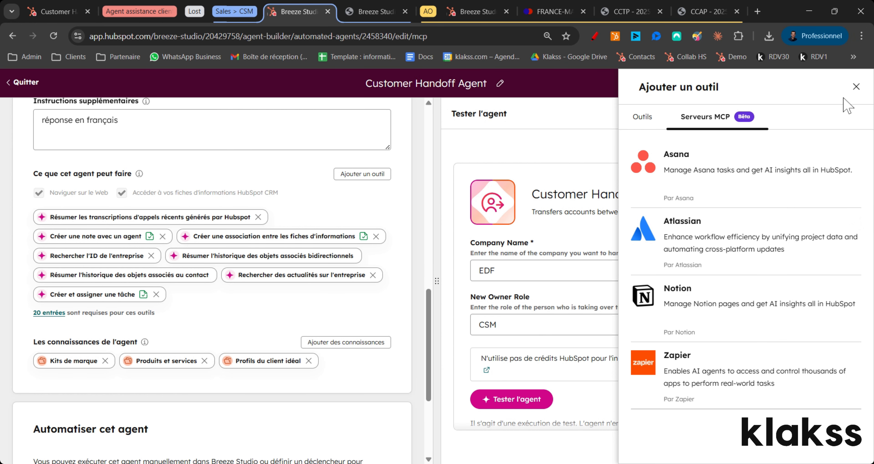
{"action": "left_click", "coordinate": [856, 86]}
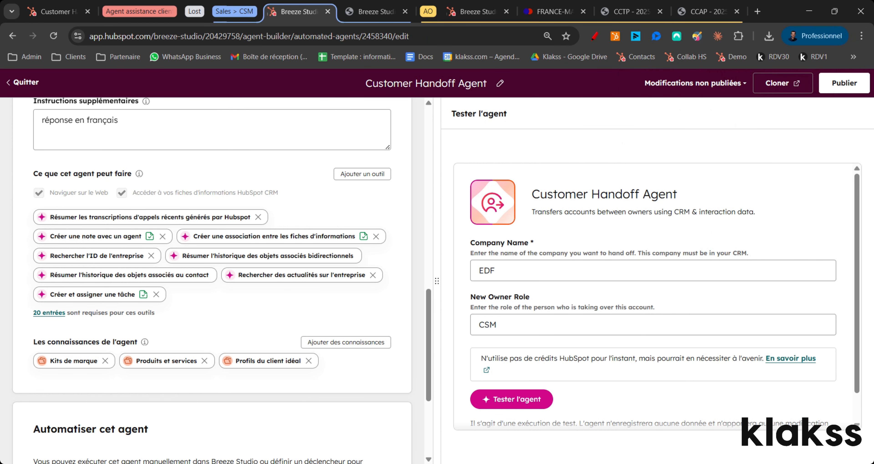
- Look through the knowledge vaults available to the Customer Handoff Agent and the form for creating a new one
{"action": "left_click", "coordinate": [371, 346]}
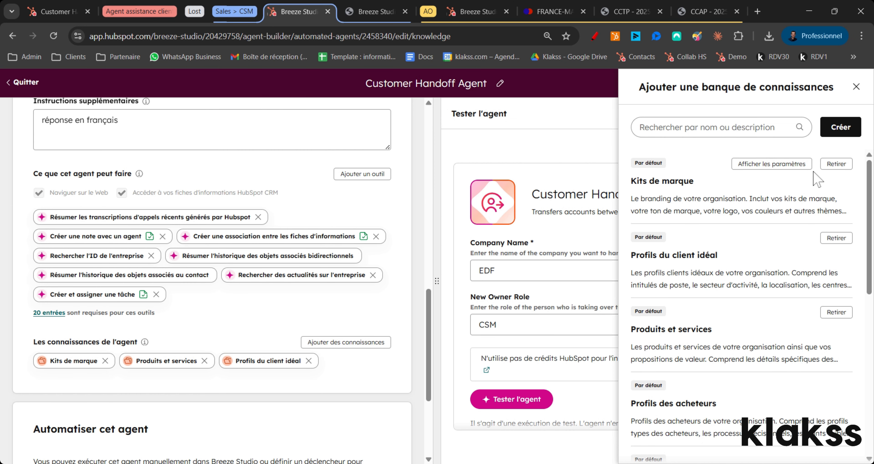
{"action": "scroll", "coordinate": [802, 229], "scroll_direction": "down", "scroll_amount": 3}
{"action": "left_click_drag", "start_coordinate": [805, 223], "coordinate": [803, 230]}
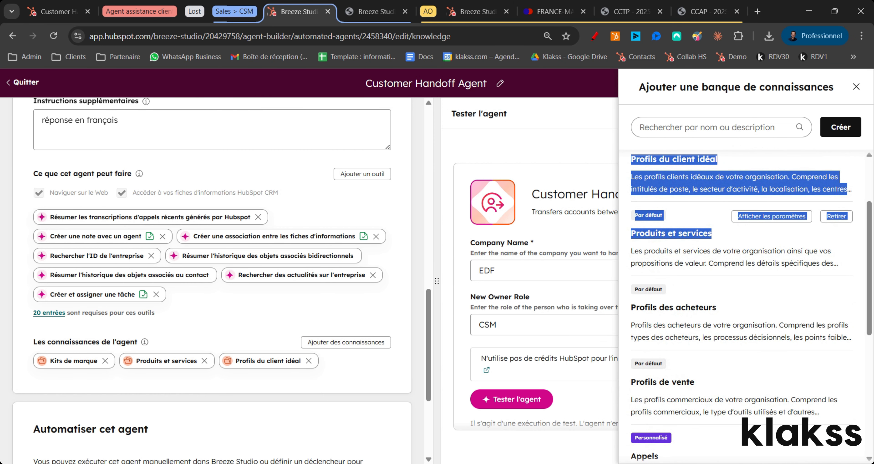
{"action": "scroll", "coordinate": [780, 237], "scroll_direction": "down", "scroll_amount": 4}
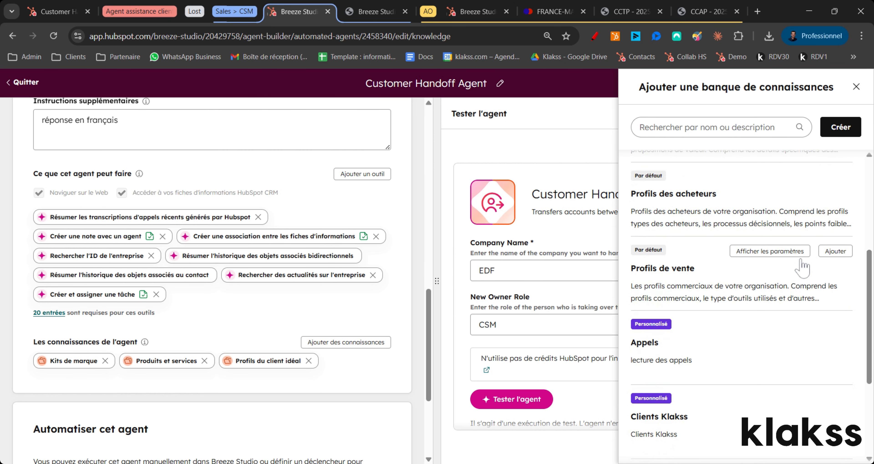
{"action": "left_click", "coordinate": [828, 134]}
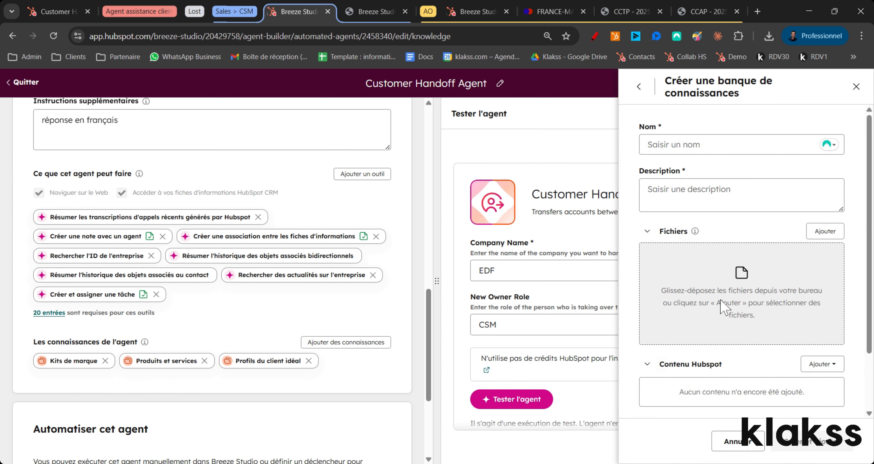
{"action": "left_click", "coordinate": [856, 87]}
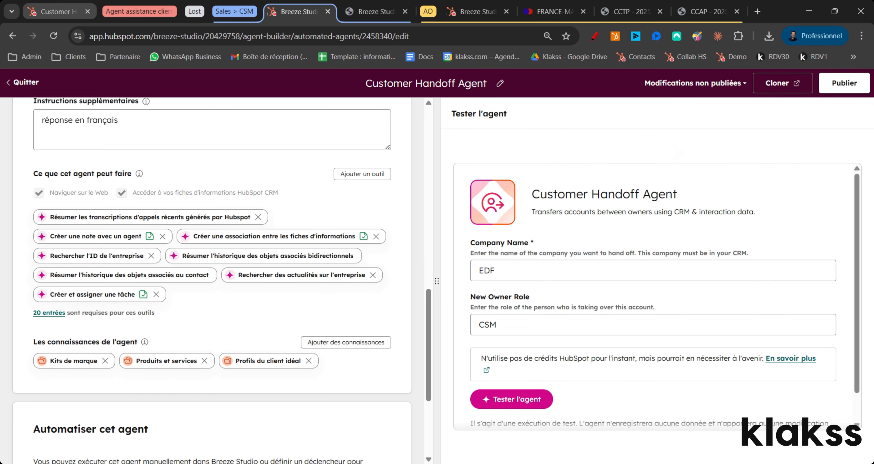
- Leave the Customer Handoff Agent marketplace listing and open the Breeze Studio overview
{"action": "left_click", "coordinate": [70, 13]}
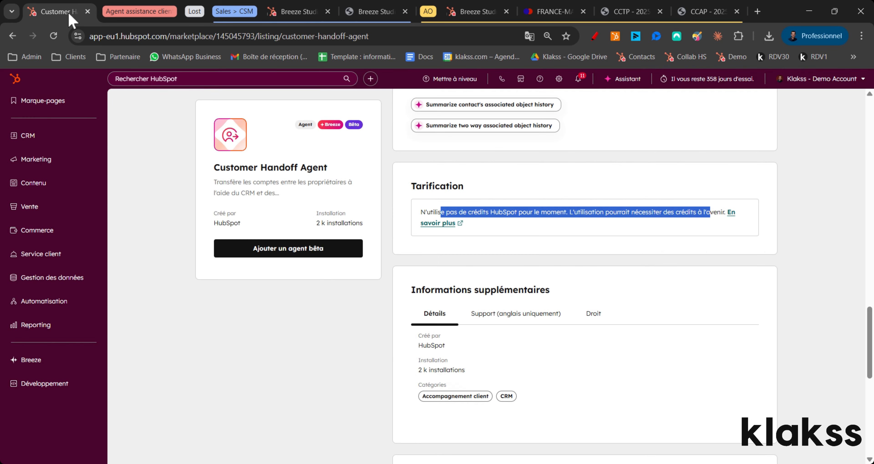
{"action": "scroll", "coordinate": [336, 209], "scroll_direction": "up", "scroll_amount": 10}
{"action": "scroll", "coordinate": [253, 159], "scroll_direction": "up", "scroll_amount": 5}
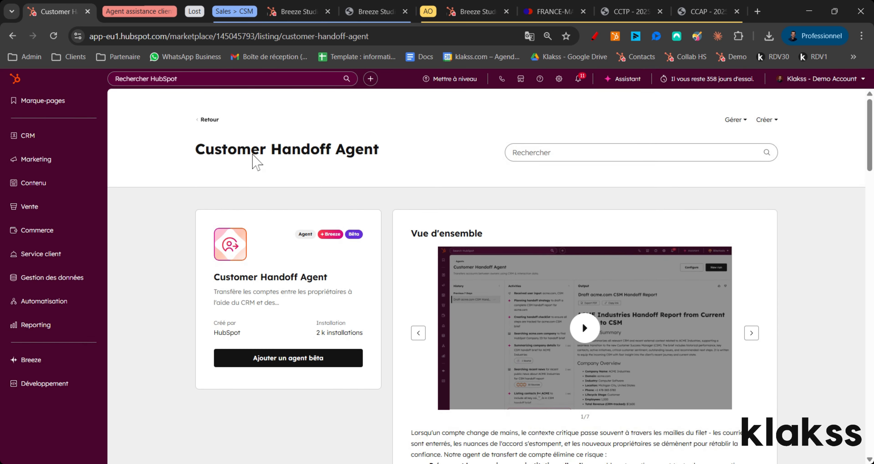
{"action": "left_click", "coordinate": [213, 119]}
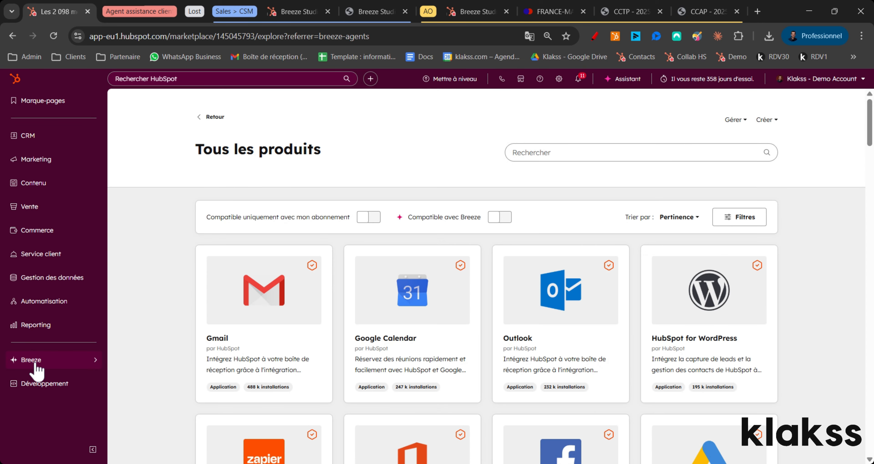
{"action": "mouse_move", "coordinate": [36, 368]}
{"action": "left_click", "coordinate": [162, 388]}
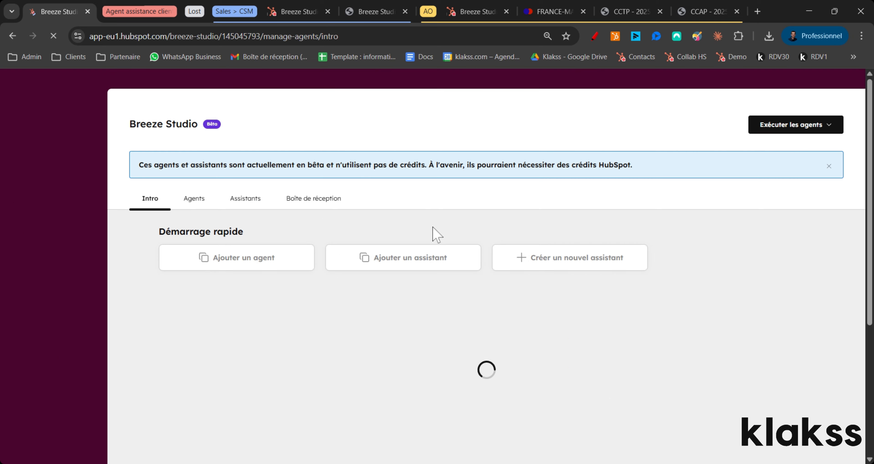
- In the open RFP Agent editor, review the expected user inputs, agent instructions, tools and knowledge sources
{"action": "left_click", "coordinate": [481, 16]}
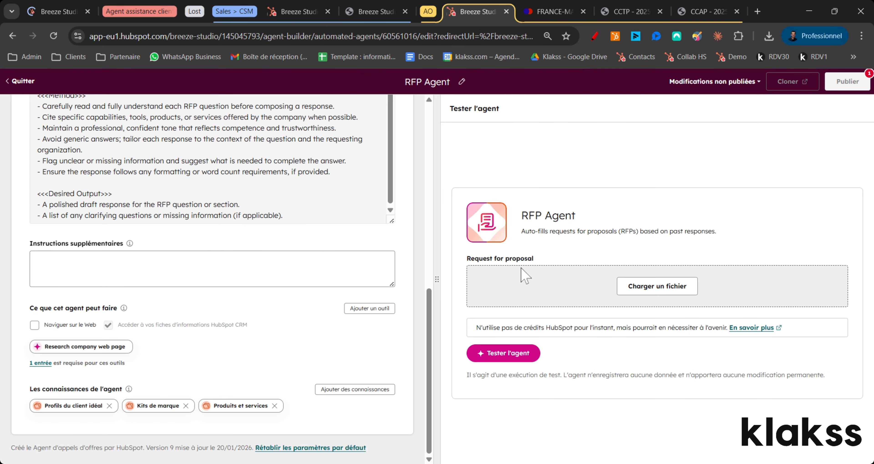
{"action": "scroll", "coordinate": [356, 210], "scroll_direction": "up", "scroll_amount": 5}
{"action": "scroll", "coordinate": [213, 272], "scroll_direction": "up", "scroll_amount": 5}
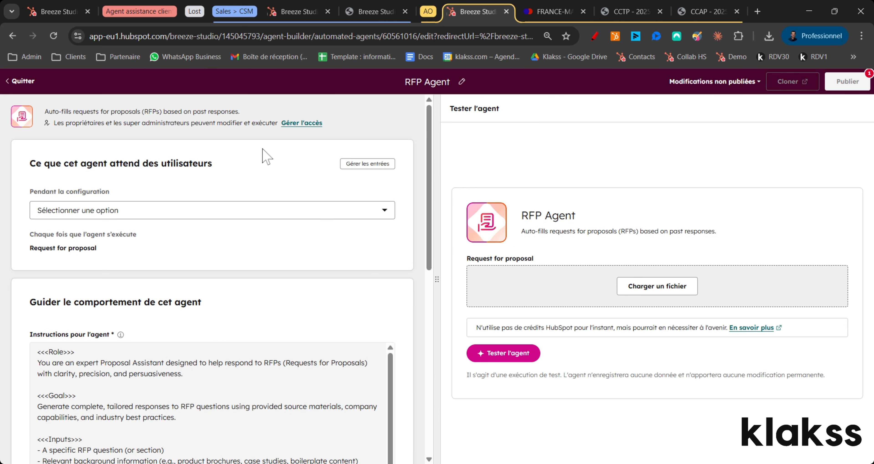
{"action": "scroll", "coordinate": [430, 169], "scroll_direction": "down", "scroll_amount": 1}
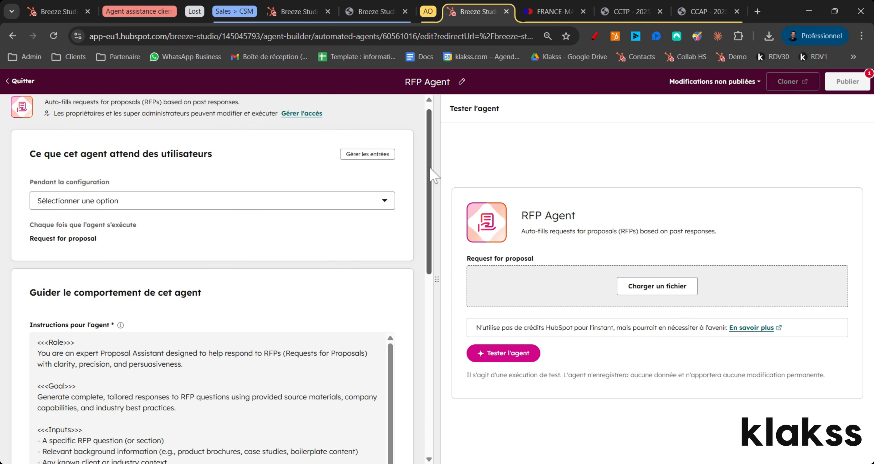
{"action": "left_click_drag", "start_coordinate": [431, 168], "coordinate": [431, 236]}
{"action": "left_click_drag", "start_coordinate": [70, 201], "coordinate": [157, 347]}
{"action": "scroll", "coordinate": [162, 270], "scroll_direction": "up", "scroll_amount": 1}
{"action": "scroll", "coordinate": [160, 347], "scroll_direction": "down", "scroll_amount": 8}
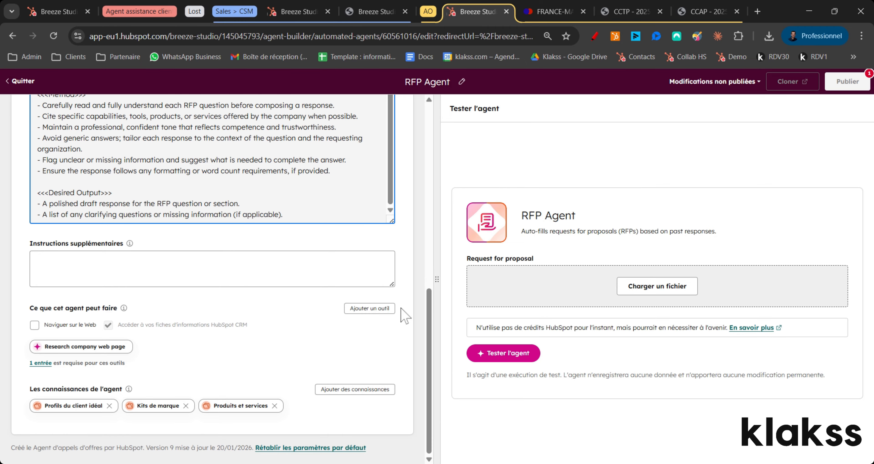
- Examine the cover and table of contents of FRANCE-MARCHES-LIVRE-BLANC-2014.pdf, highlighting the year in its address
{"action": "left_click", "coordinate": [542, 12]}
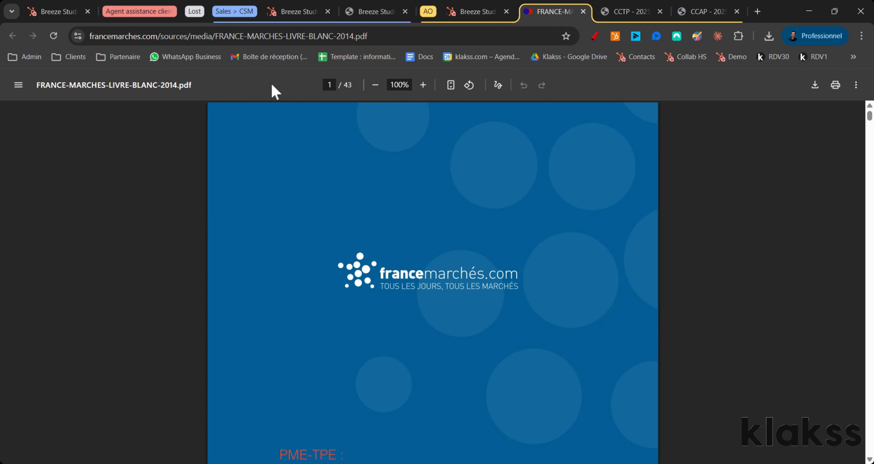
{"action": "left_click_drag", "start_coordinate": [343, 36], "coordinate": [355, 36]}
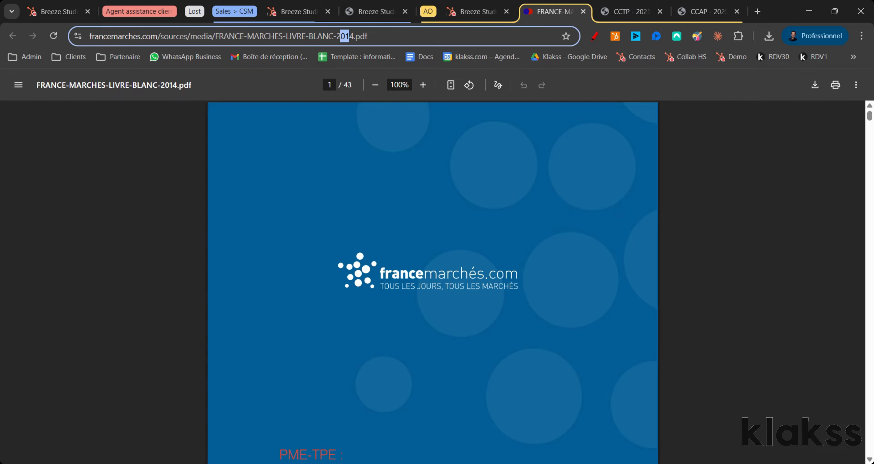
{"action": "scroll", "coordinate": [544, 275], "scroll_direction": "down", "scroll_amount": 6}
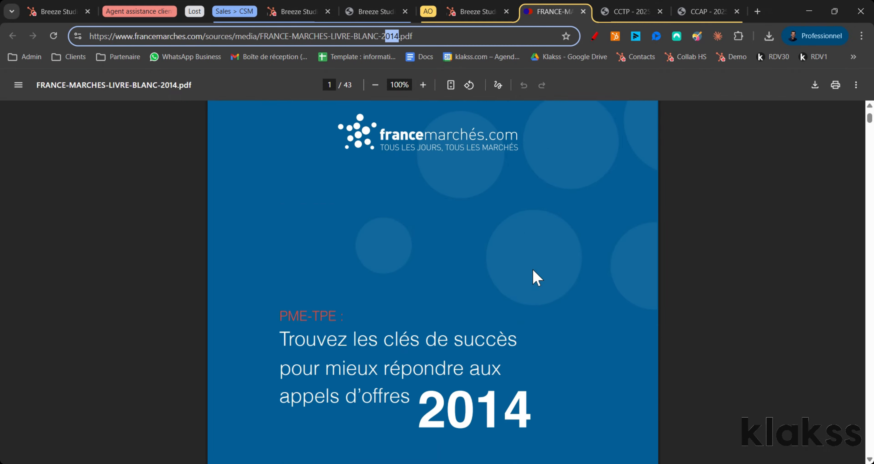
{"action": "scroll", "coordinate": [532, 270], "scroll_direction": "down", "scroll_amount": 5}
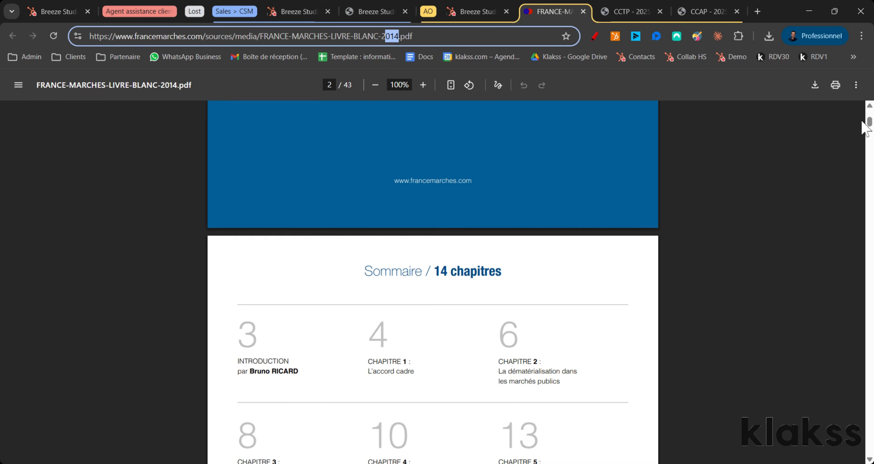
{"action": "left_click_drag", "start_coordinate": [869, 121], "coordinate": [869, 104]}
- Examine the opening pages of the CCTP - 2025FS22 tender document and the cover of the CCAP - 2025FS22 document
{"action": "left_click", "coordinate": [631, 12]}
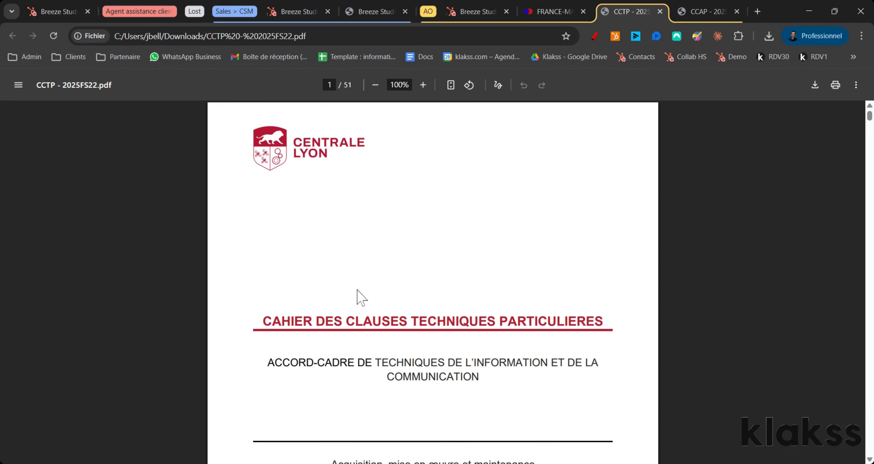
{"action": "scroll", "coordinate": [433, 282], "scroll_direction": "down", "scroll_amount": 2}
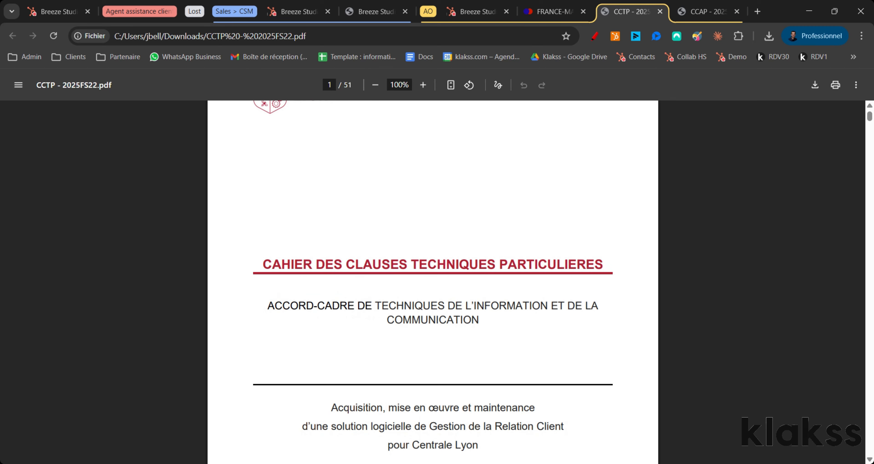
{"action": "scroll", "coordinate": [554, 299], "scroll_direction": "down", "scroll_amount": 2}
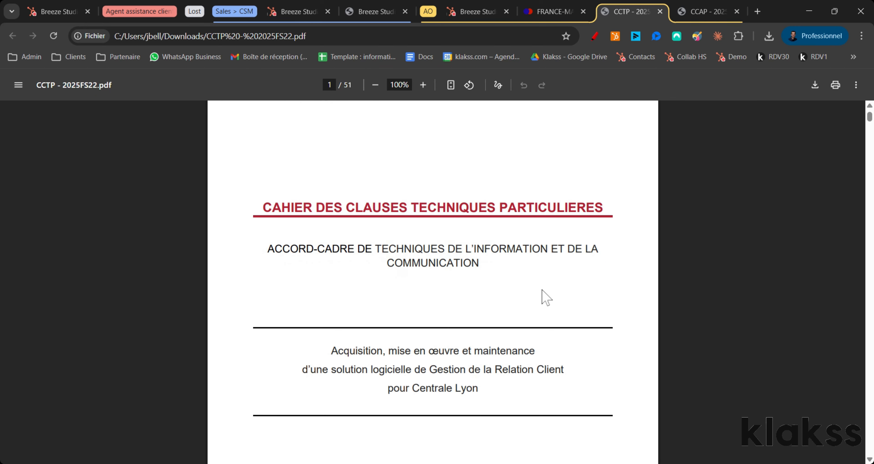
{"action": "scroll", "coordinate": [446, 299], "scroll_direction": "down", "scroll_amount": 1}
{"action": "scroll", "coordinate": [444, 326], "scroll_direction": "down", "scroll_amount": 1}
{"action": "scroll", "coordinate": [469, 329], "scroll_direction": "down", "scroll_amount": 10}
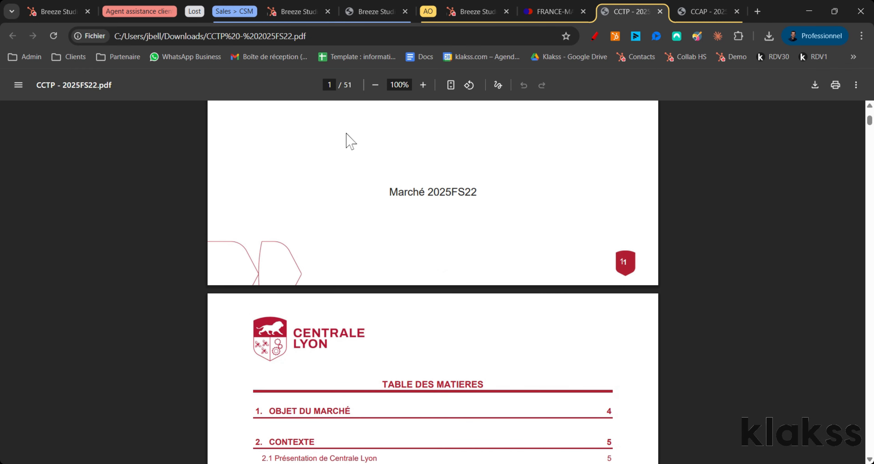
{"action": "left_click", "coordinate": [679, 11]}
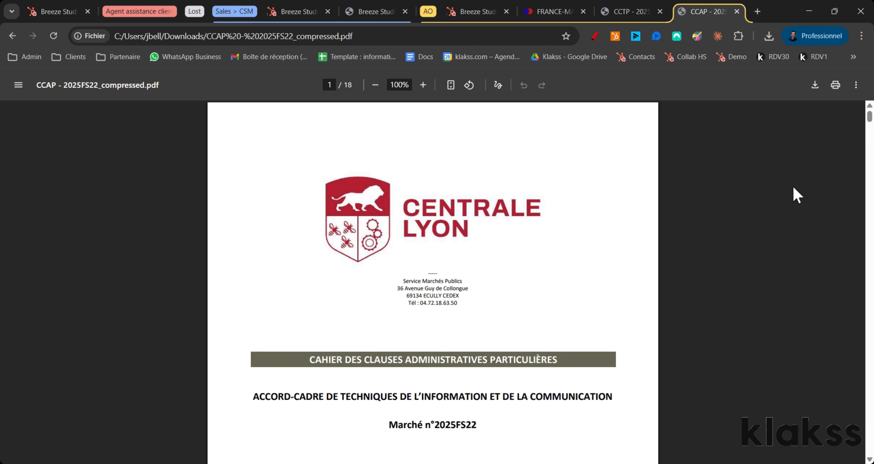
- Start a new knowledge vault for the RFP Agent, with "Guide appel d'offre" as both name and description
{"action": "left_click", "coordinate": [464, 14]}
{"action": "left_click", "coordinate": [358, 391]}
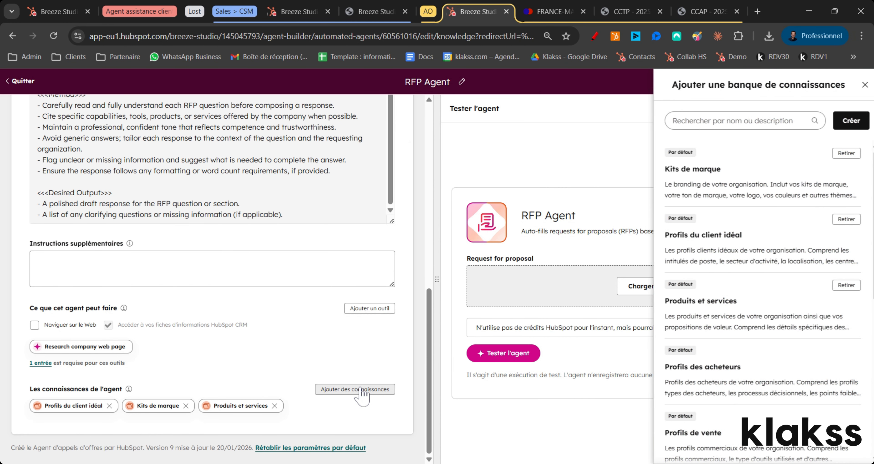
{"action": "left_click", "coordinate": [844, 121]}
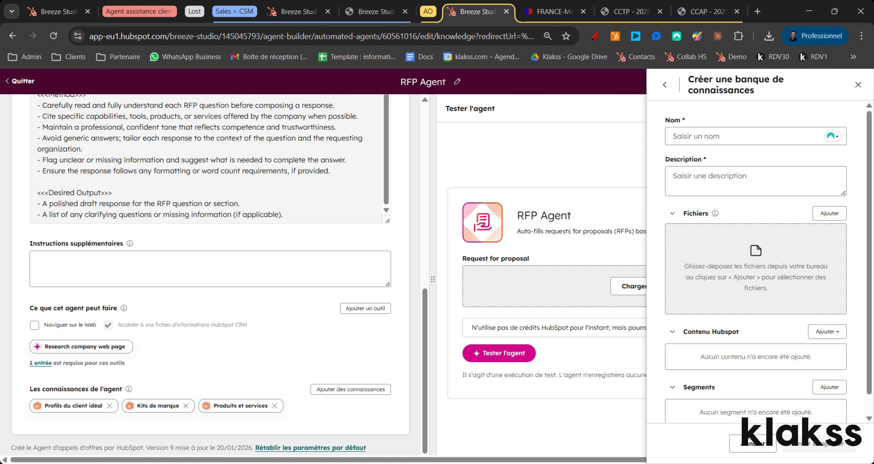
{"action": "left_click", "coordinate": [729, 136]}
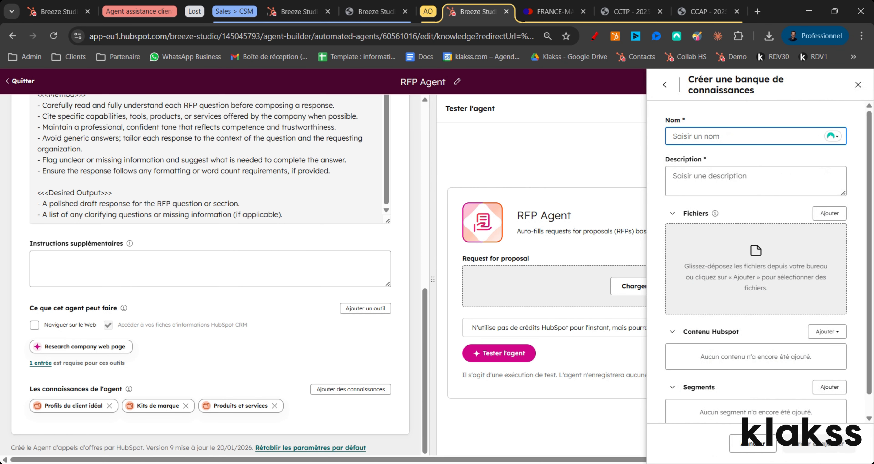
{"action": "type", "text": "Guide appel d'offre"}
{"action": "key", "text": "ctrl+a"}
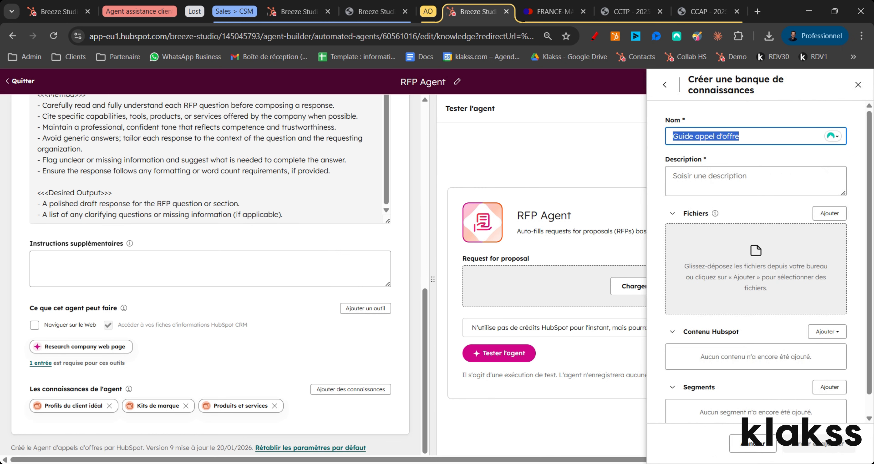
{"action": "key", "text": "ctrl+c"}
{"action": "key", "text": "Tab"}
{"action": "key", "text": "ctrl+v"}
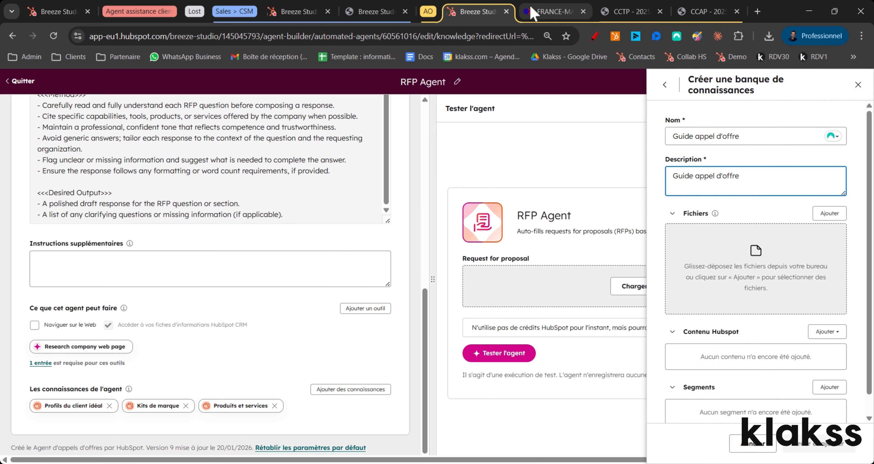
- Add FRANCE-MARCHES-LIVRE-BLANC-2014.pdf to the new vault's files and save the vault to the RFP Agent's knowledge
{"action": "left_click", "coordinate": [553, 12]}
{"action": "left_click", "coordinate": [482, 11]}
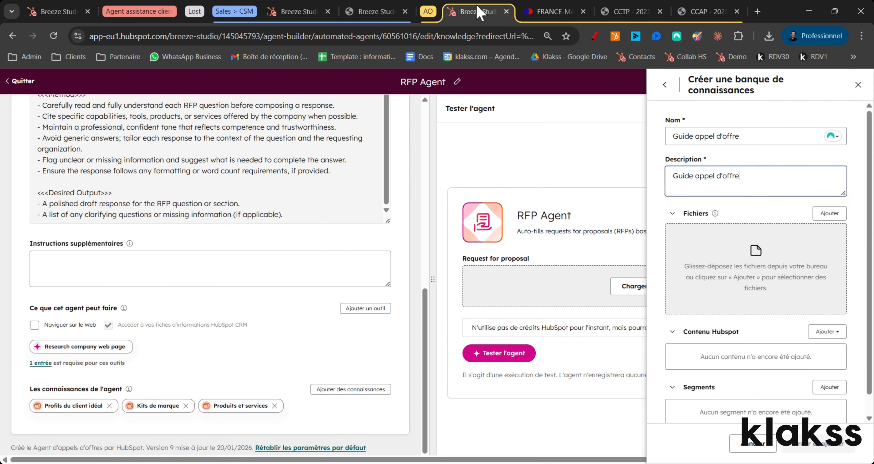
{"action": "left_click", "coordinate": [828, 219]}
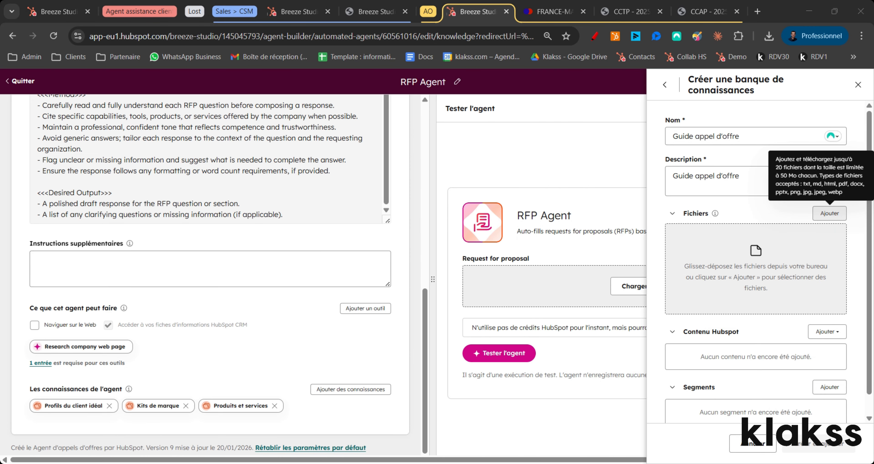
{"action": "double_click", "coordinate": [433, 144]}
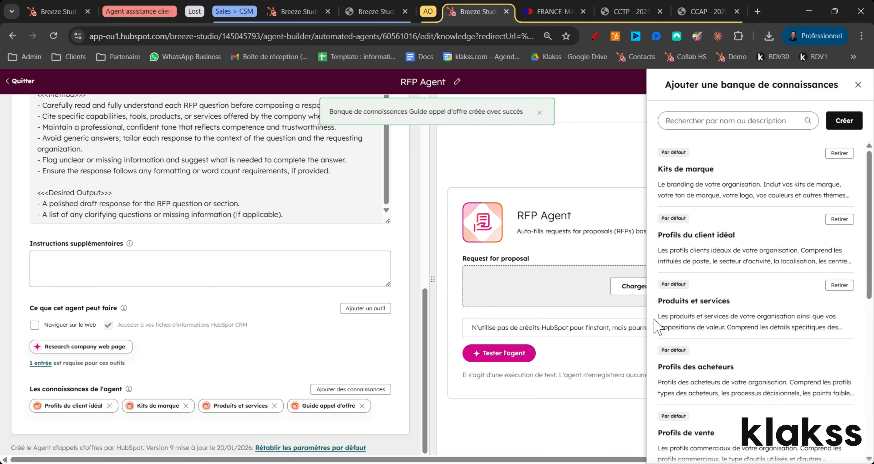
{"action": "left_click", "coordinate": [858, 85]}
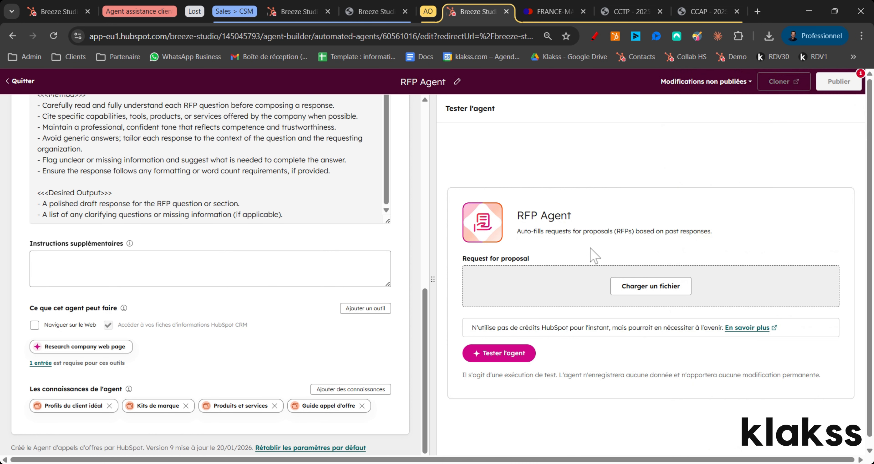
- Attach the existing file CCTP - 2025FS22_compressed.pdf as the request for proposal in the RFP Agent's test
{"action": "scroll", "coordinate": [394, 272], "scroll_direction": "down", "scroll_amount": 1}
{"action": "scroll", "coordinate": [394, 279], "scroll_direction": "down", "scroll_amount": 1}
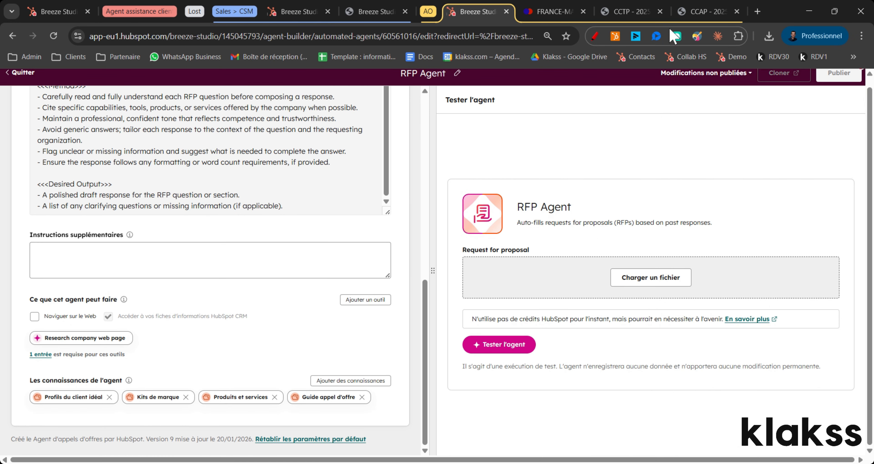
{"action": "left_click", "coordinate": [651, 287]}
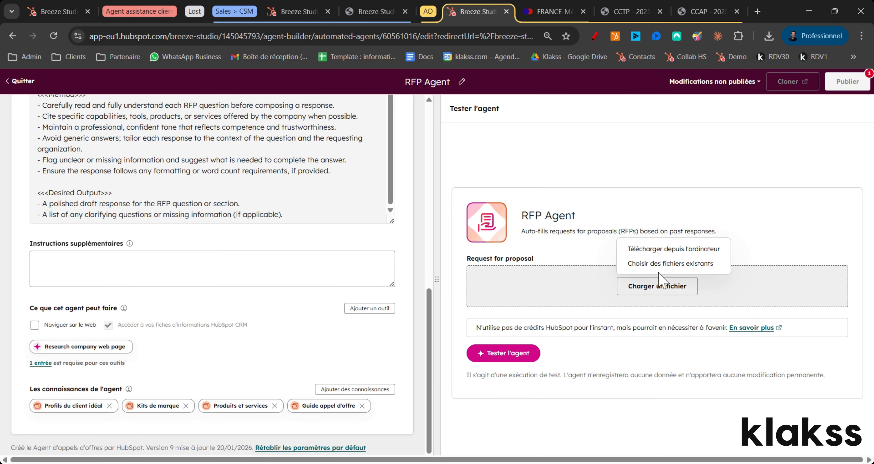
{"action": "left_click", "coordinate": [680, 267]}
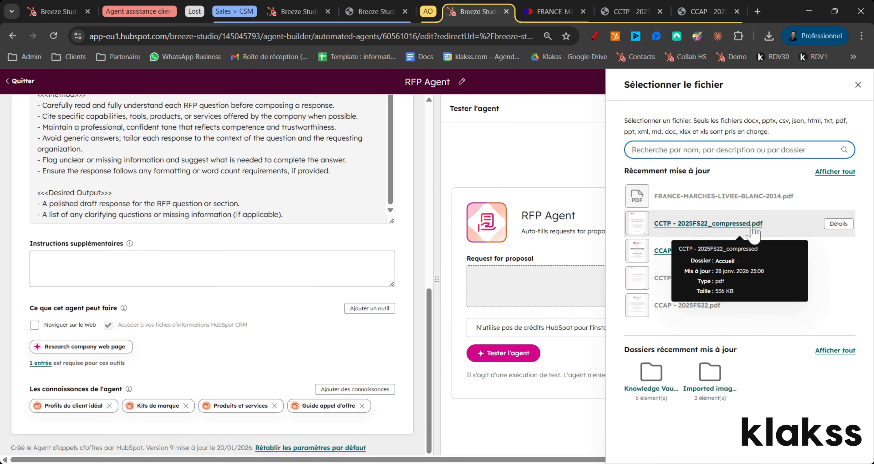
{"action": "left_click", "coordinate": [738, 226]}
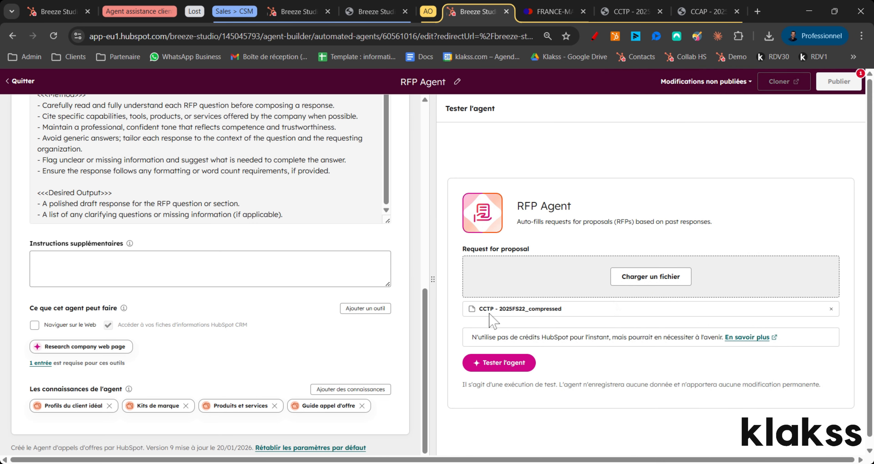
- Add the existing file CCAP - 2025FS22_compressed.pdf to the request for proposal and run the RFP Agent test
{"action": "left_click", "coordinate": [672, 280]}
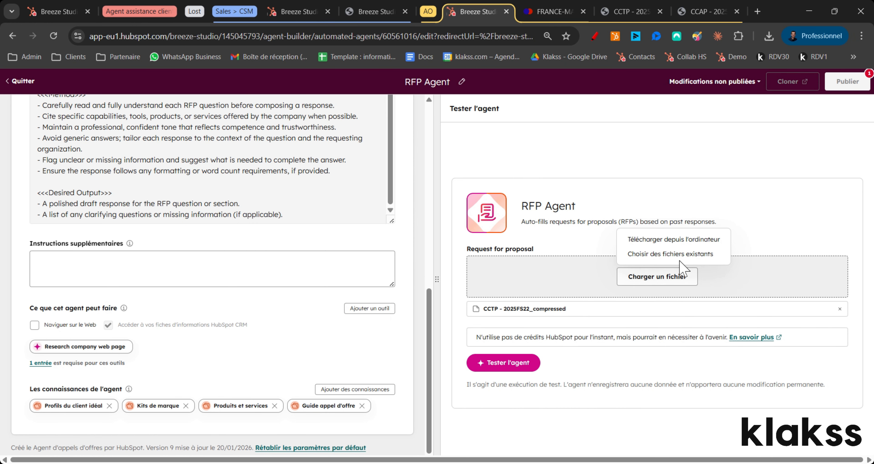
{"action": "left_click", "coordinate": [683, 258]}
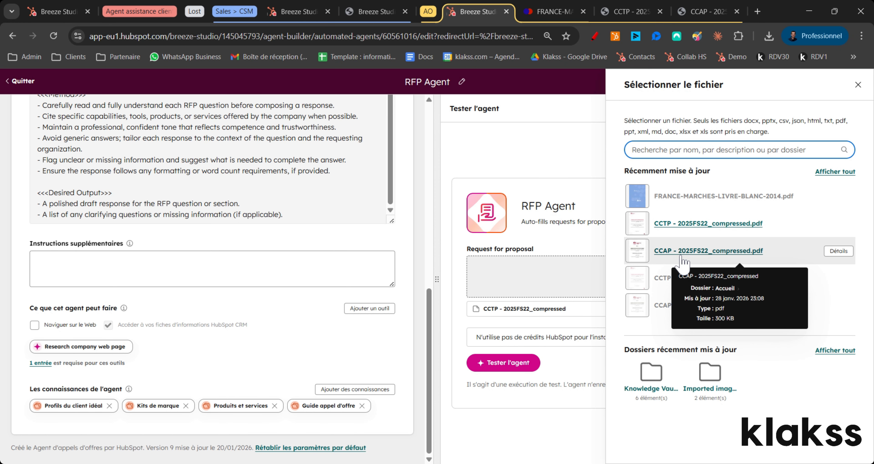
{"action": "left_click", "coordinate": [774, 252]}
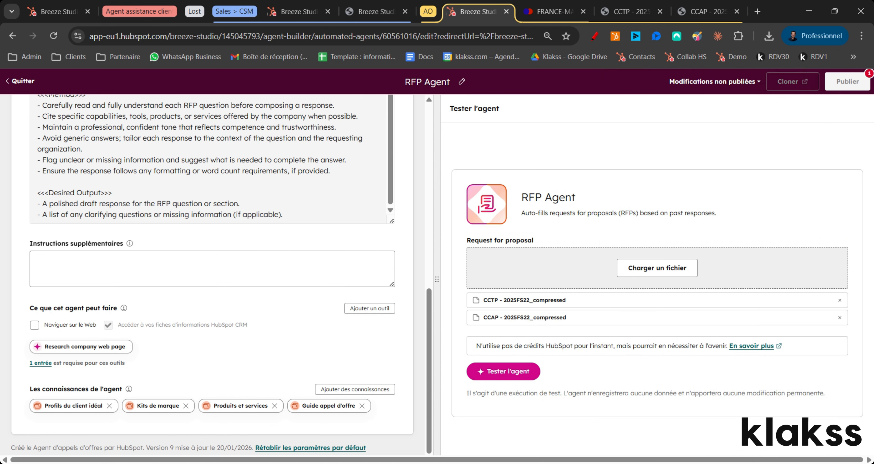
{"action": "left_click", "coordinate": [522, 373]}
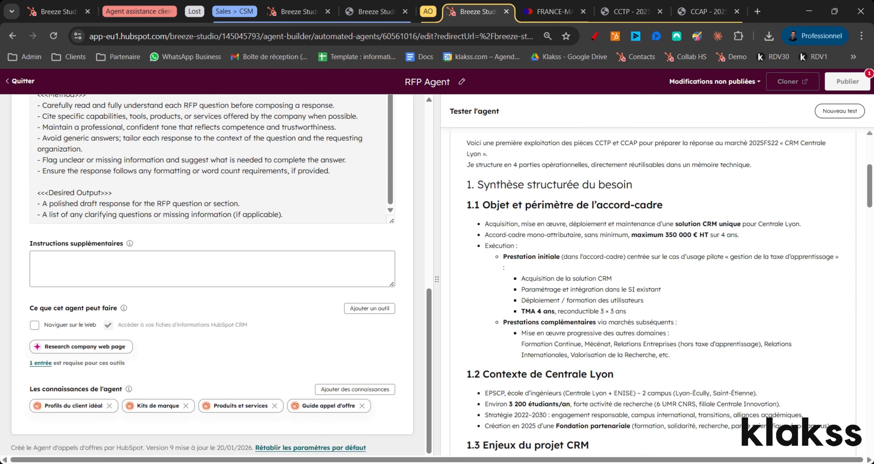
- Examine the test's activity log and section 1 of the response, covering the contract scope, Centrale Lyon context and CRM project stakes
{"action": "scroll", "coordinate": [681, 198], "scroll_direction": "up", "scroll_amount": 6}
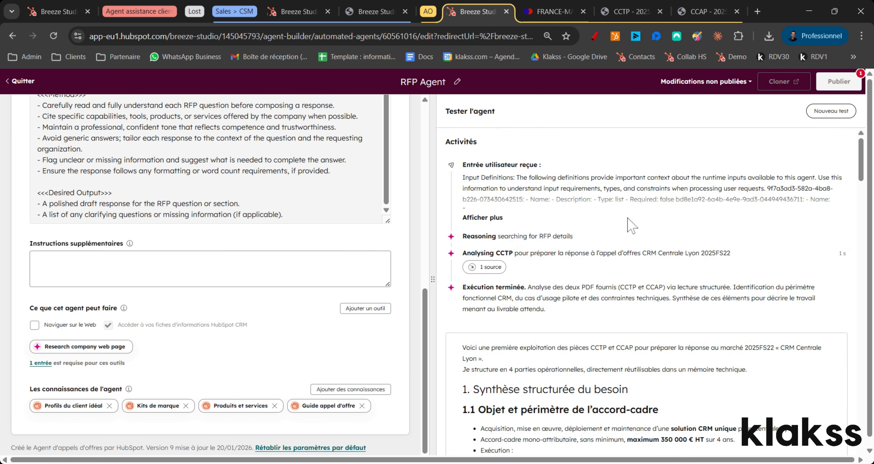
{"action": "scroll", "coordinate": [661, 253], "scroll_direction": "down", "scroll_amount": 1}
{"action": "scroll", "coordinate": [662, 253], "scroll_direction": "down", "scroll_amount": 5}
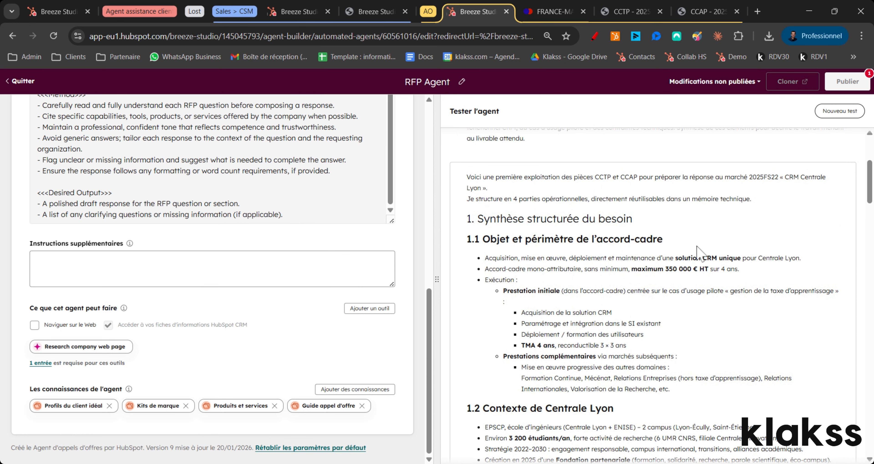
{"action": "left_click_drag", "start_coordinate": [689, 259], "coordinate": [719, 259]}
{"action": "left_click_drag", "start_coordinate": [657, 270], "coordinate": [678, 269]}
{"action": "left_click", "coordinate": [670, 338]}
{"action": "scroll", "coordinate": [672, 336], "scroll_direction": "down", "scroll_amount": 3}
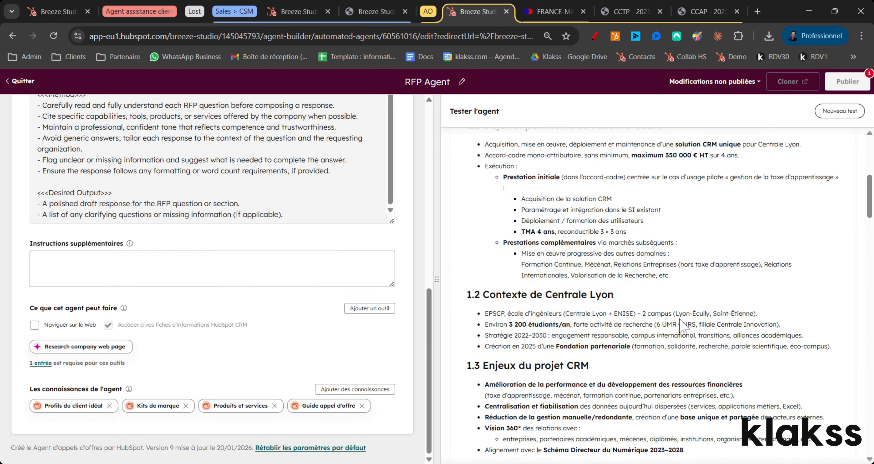
{"action": "scroll", "coordinate": [668, 238], "scroll_direction": "up", "scroll_amount": 2}
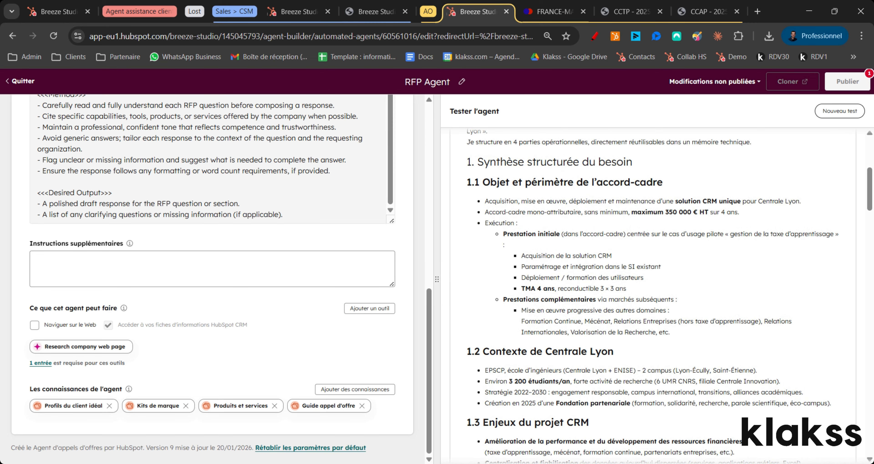
{"action": "left_click_drag", "start_coordinate": [654, 212], "coordinate": [703, 212]}
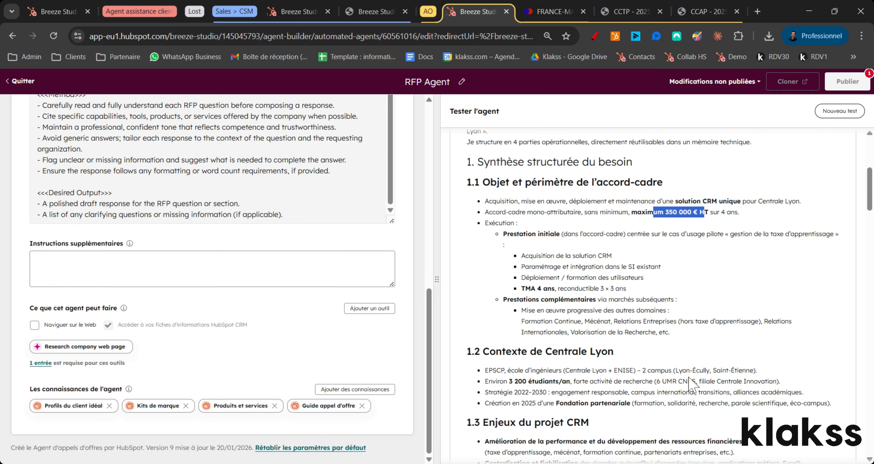
{"action": "scroll", "coordinate": [692, 385], "scroll_direction": "down", "scroll_amount": 2}
{"action": "left_click_drag", "start_coordinate": [508, 325], "coordinate": [544, 325]}
{"action": "scroll", "coordinate": [594, 326], "scroll_direction": "down", "scroll_amount": 4}
{"action": "left_click_drag", "start_coordinate": [525, 253], "coordinate": [535, 253]}
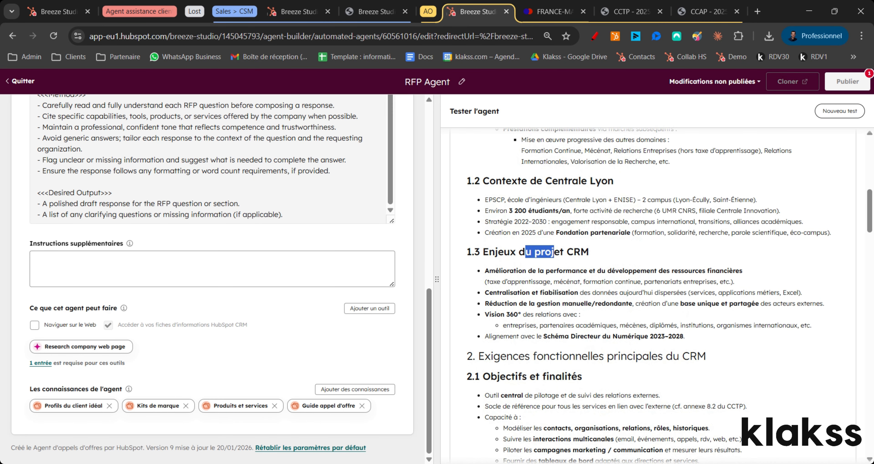
- Read the rest of the generated response, from the functional CRM requirements through the closing outline and its source
{"action": "scroll", "coordinate": [535, 252], "scroll_direction": "down", "scroll_amount": 6}
{"action": "left_click_drag", "start_coordinate": [518, 205], "coordinate": [561, 205]}
{"action": "scroll", "coordinate": [648, 296], "scroll_direction": "down", "scroll_amount": 4}
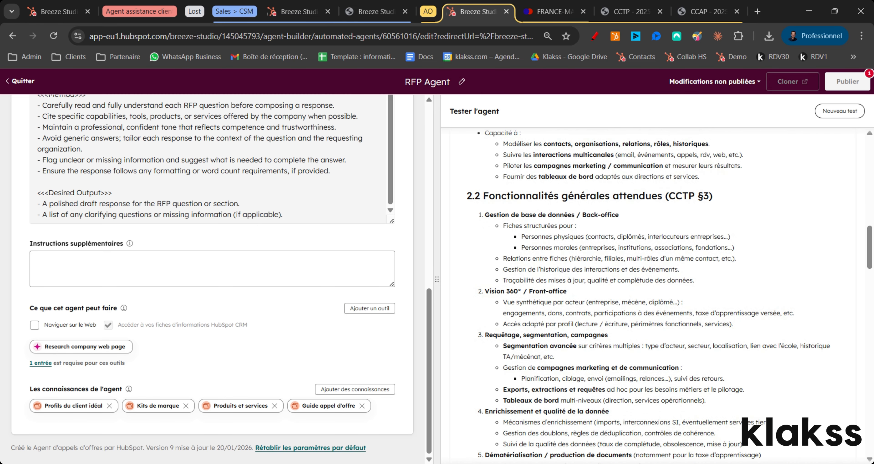
{"action": "scroll", "coordinate": [642, 249], "scroll_direction": "down", "scroll_amount": 12}
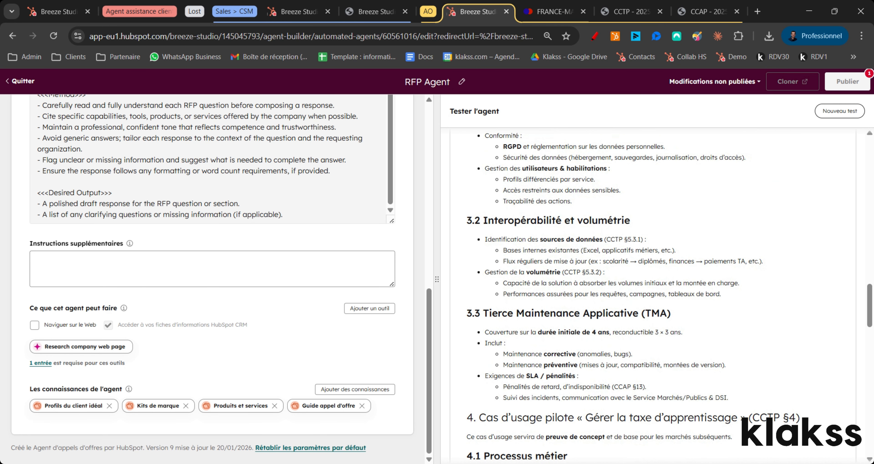
{"action": "scroll", "coordinate": [642, 295], "scroll_direction": "down", "scroll_amount": 5}
{"action": "scroll", "coordinate": [638, 274], "scroll_direction": "down", "scroll_amount": 10}
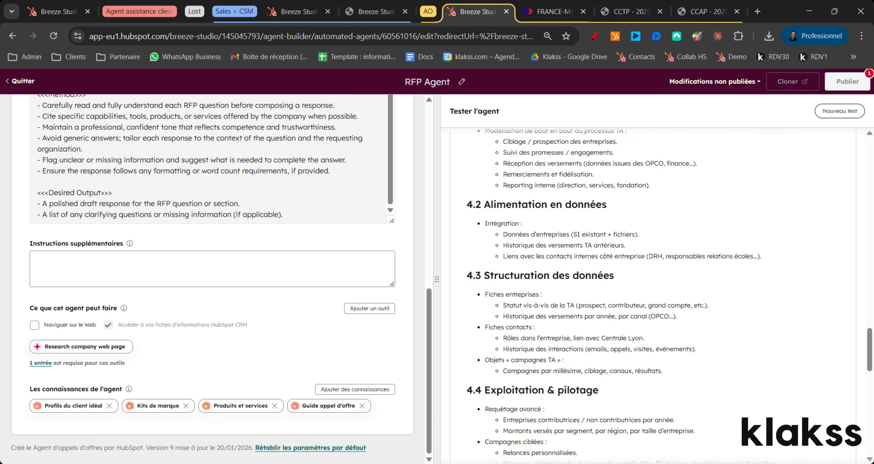
{"action": "scroll", "coordinate": [636, 273], "scroll_direction": "down", "scroll_amount": 9}
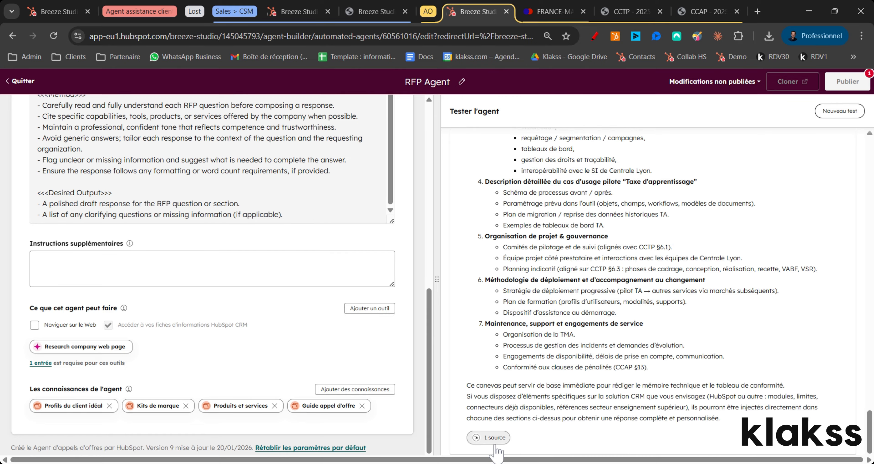
{"action": "scroll", "coordinate": [523, 446], "scroll_direction": "down", "scroll_amount": 1}
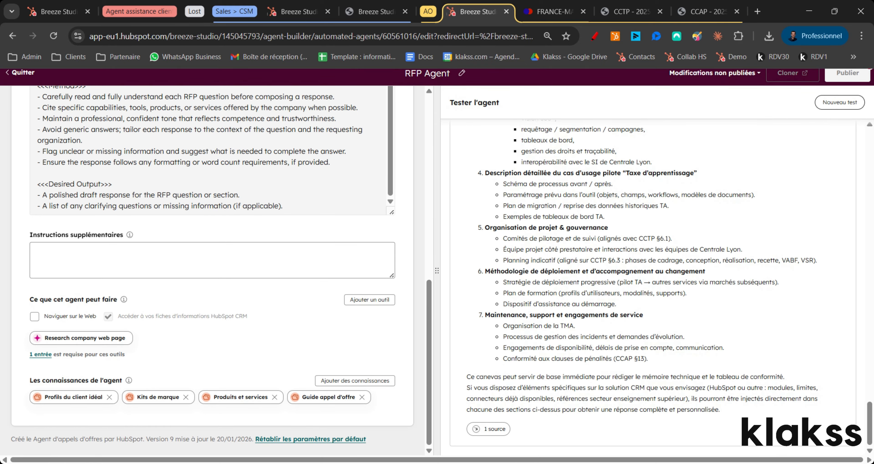
- Return to the start of the test's activity log and review the RFP Agent's configuration from expected inputs to knowledge
{"action": "scroll", "coordinate": [648, 339], "scroll_direction": "up", "scroll_amount": 15}
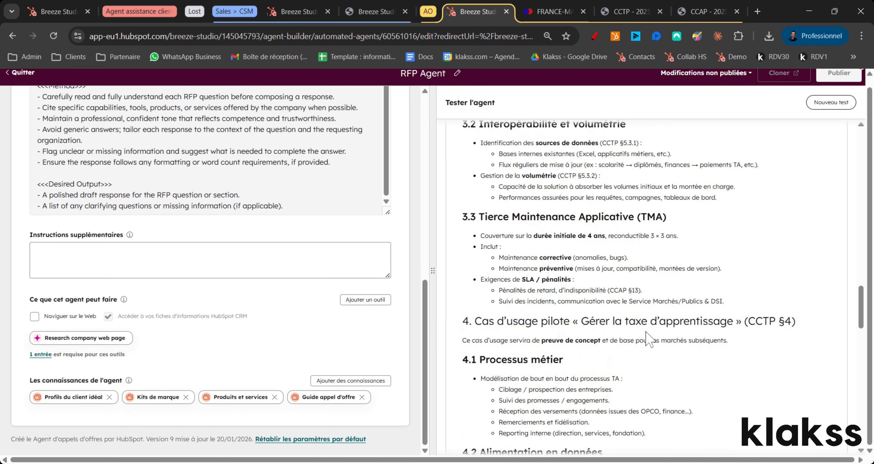
{"action": "scroll", "coordinate": [647, 339], "scroll_direction": "up", "scroll_amount": 10}
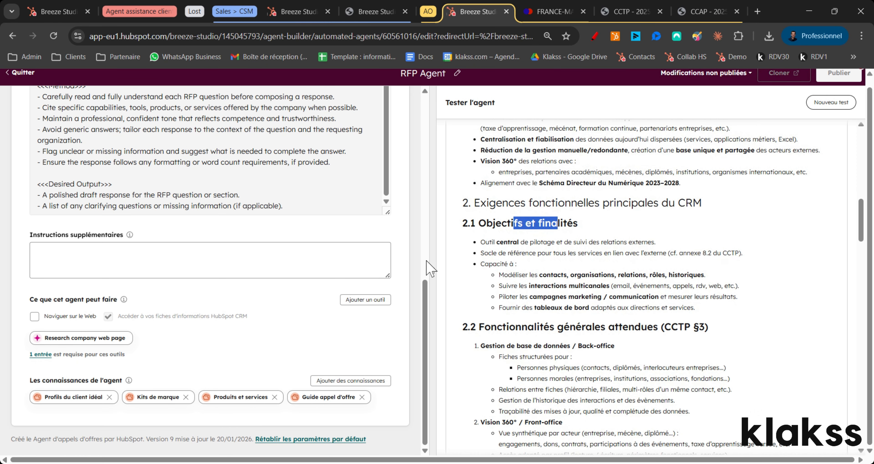
{"action": "scroll", "coordinate": [649, 285], "scroll_direction": "up", "scroll_amount": 10}
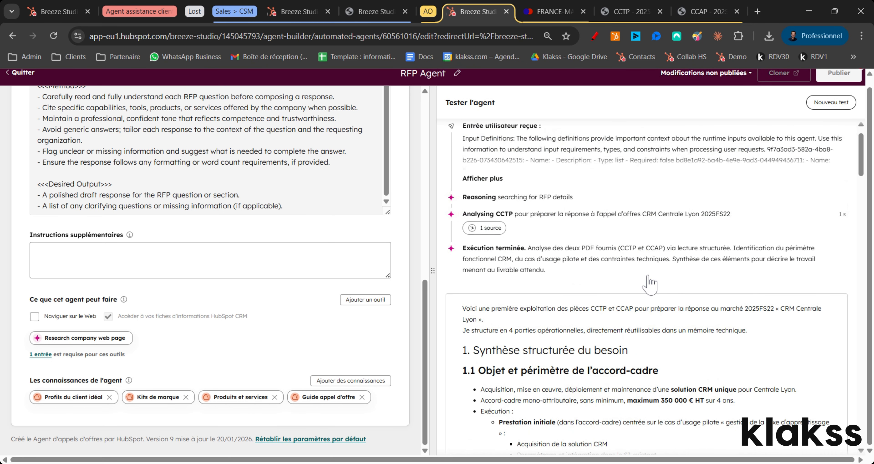
{"action": "scroll", "coordinate": [649, 284], "scroll_direction": "up", "scroll_amount": 3}
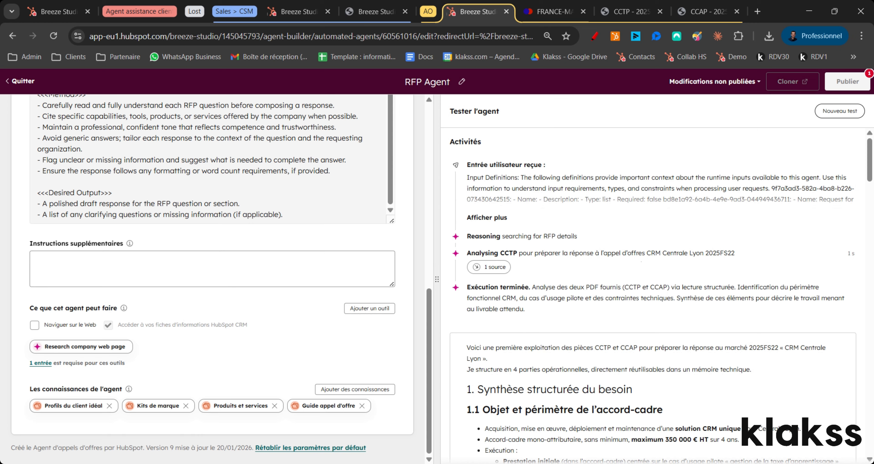
{"action": "left_click_drag", "start_coordinate": [429, 329], "coordinate": [445, 146]}
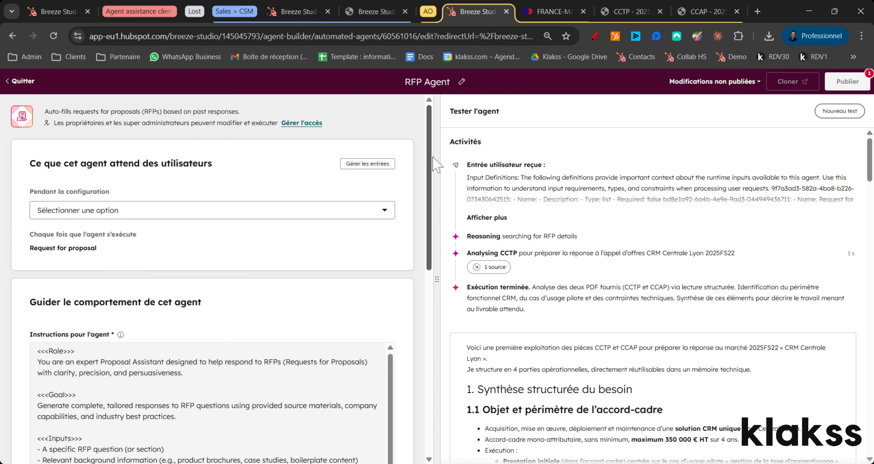
{"action": "left_click_drag", "start_coordinate": [437, 164], "coordinate": [435, 366]}
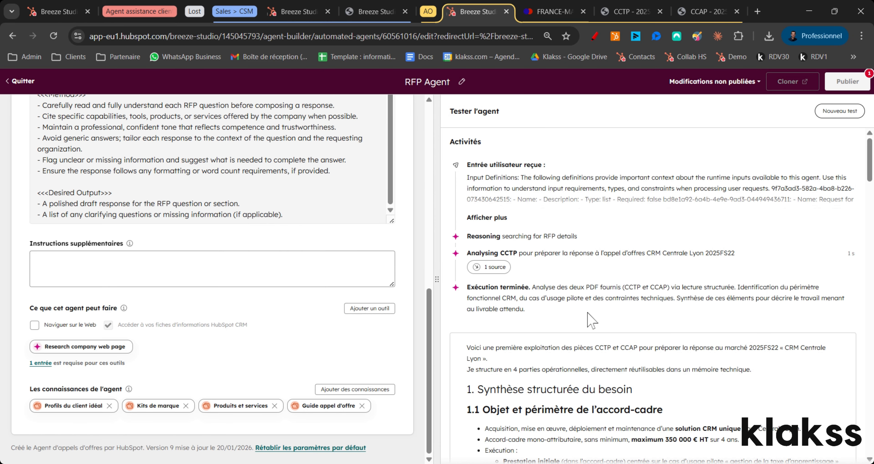
- Open the Breeze Assistant chat from the Breeze Studio intro page and check which assistants can be chosen
{"action": "left_click", "coordinate": [56, 11]}
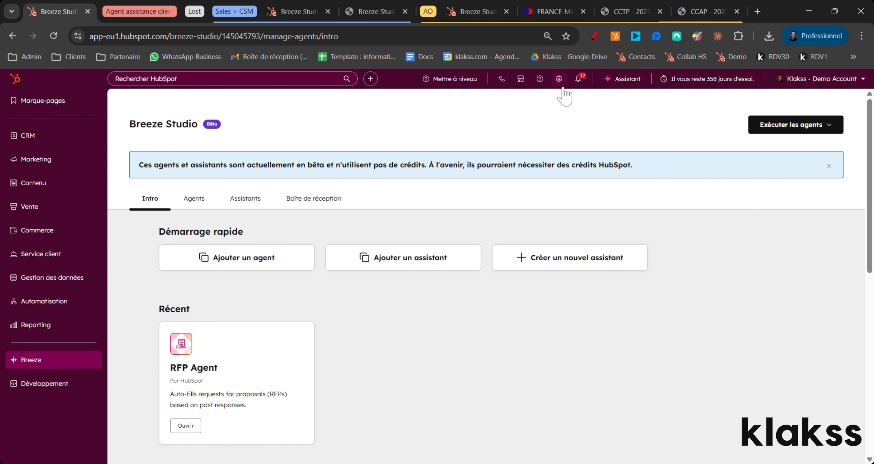
{"action": "left_click", "coordinate": [619, 80]}
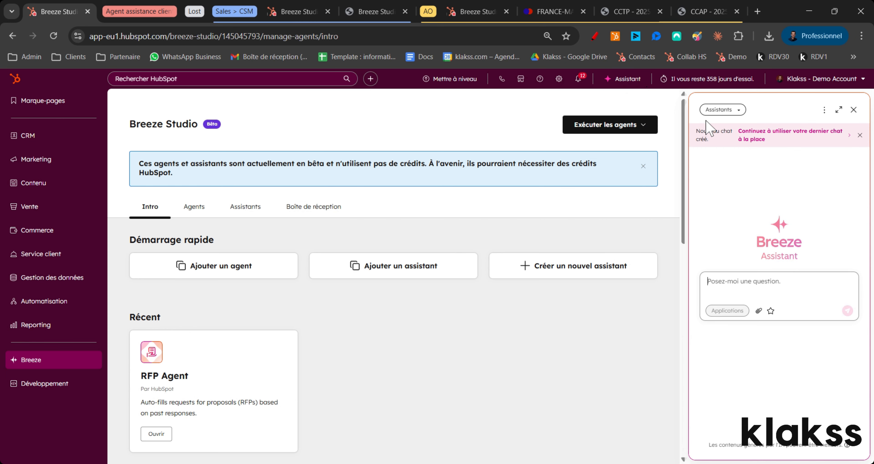
{"action": "left_click", "coordinate": [728, 111]}
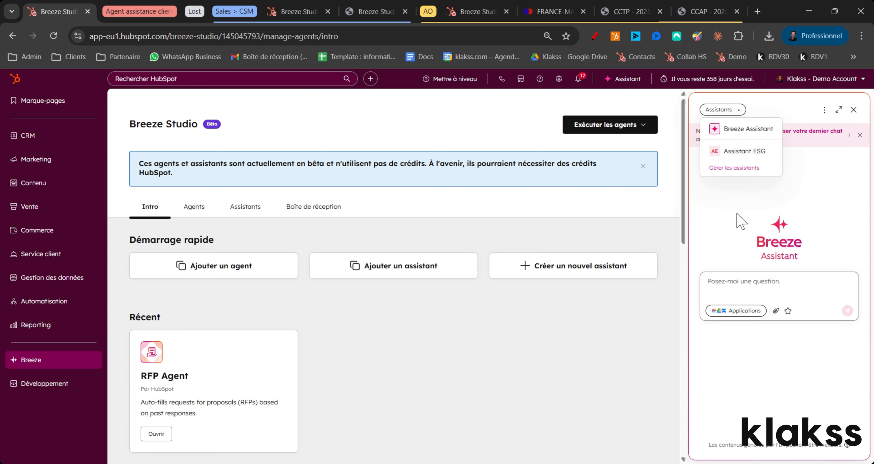
{"action": "left_click", "coordinate": [833, 189]}
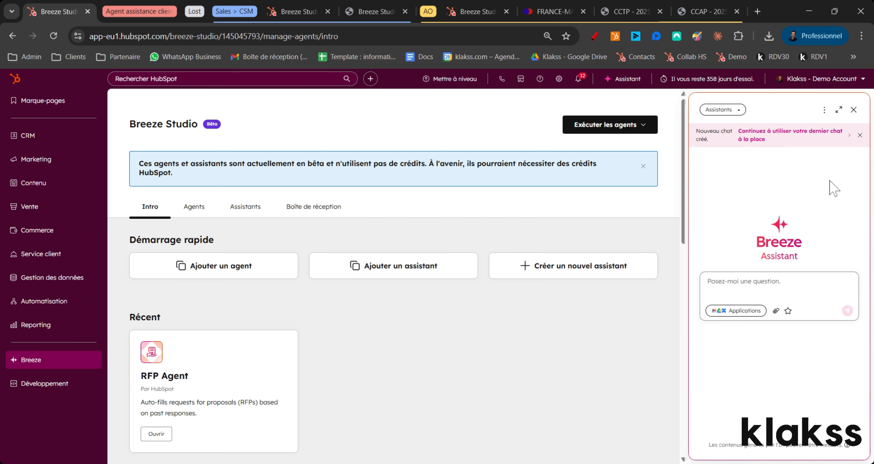